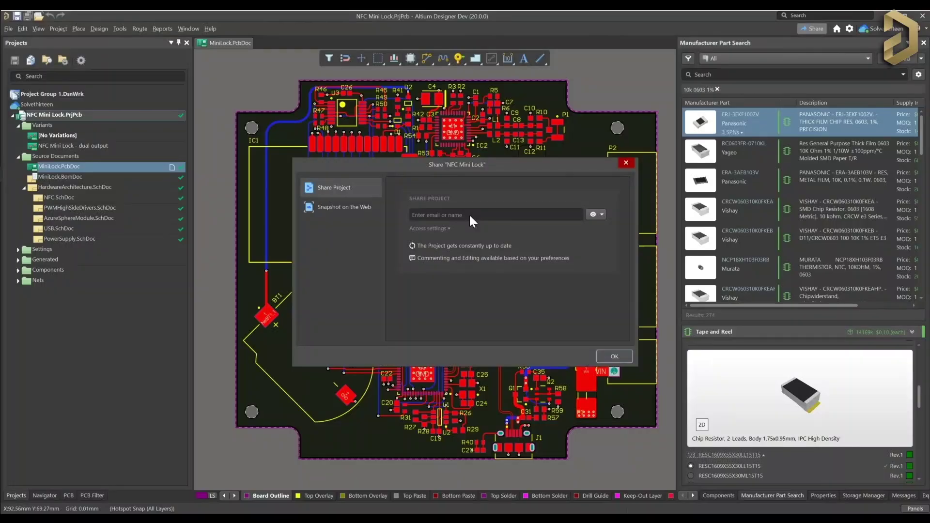
- Add the collaborator's email as a share recipient for the NFC Mini Lock project, previewing the board in 3D
click(470, 214)
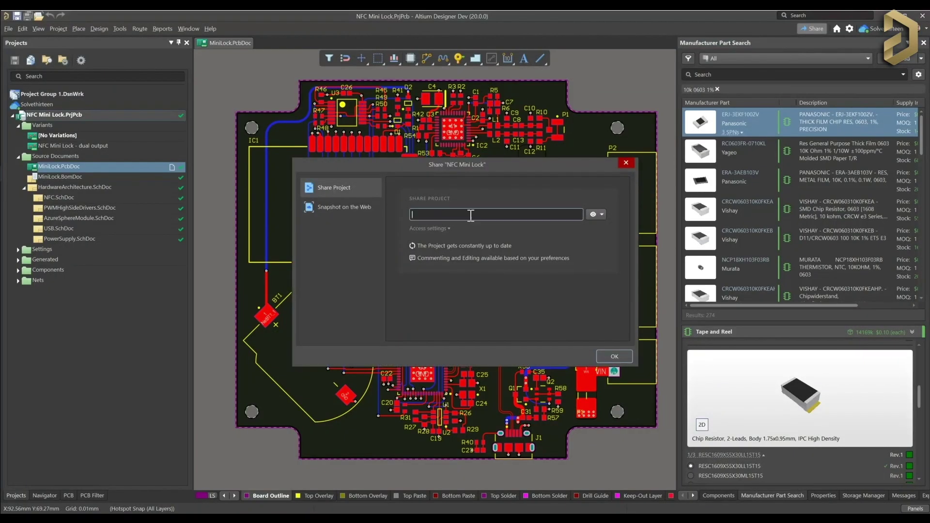
text(elie)
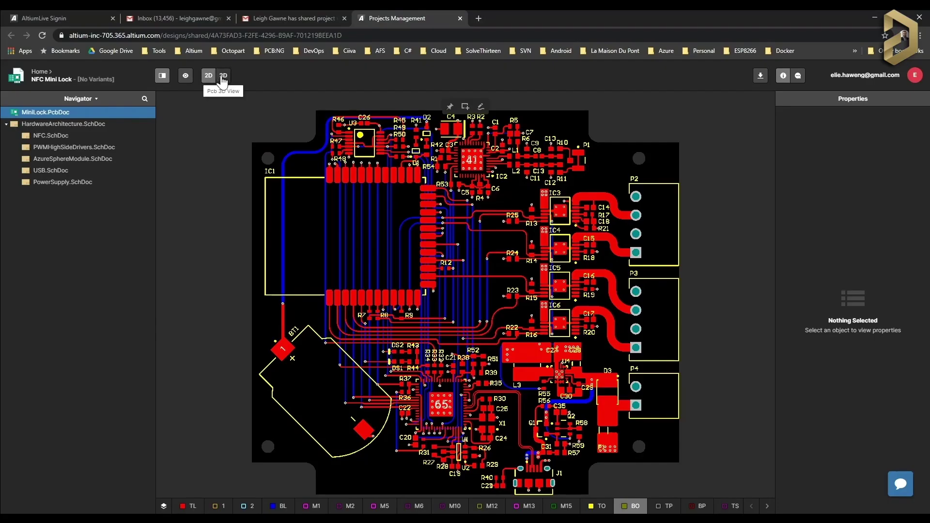
click(223, 77)
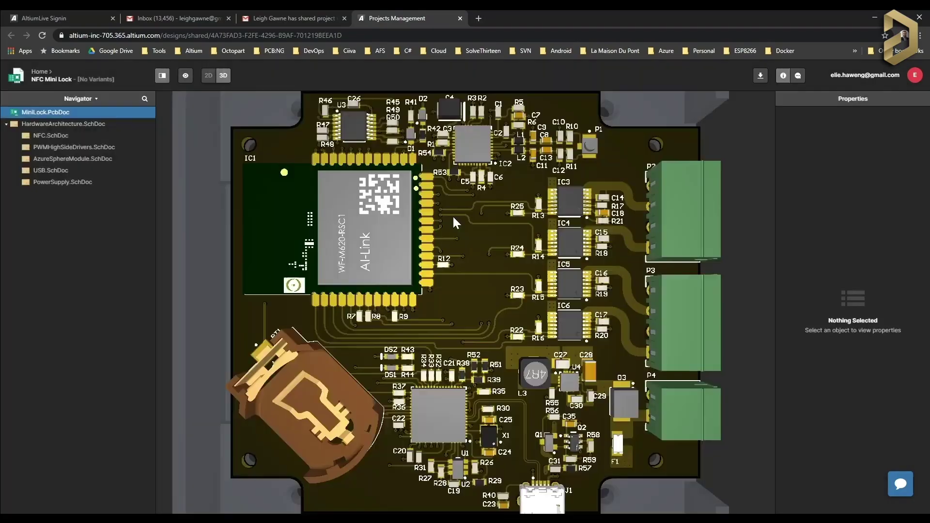
drag(486, 253, 497, 298)
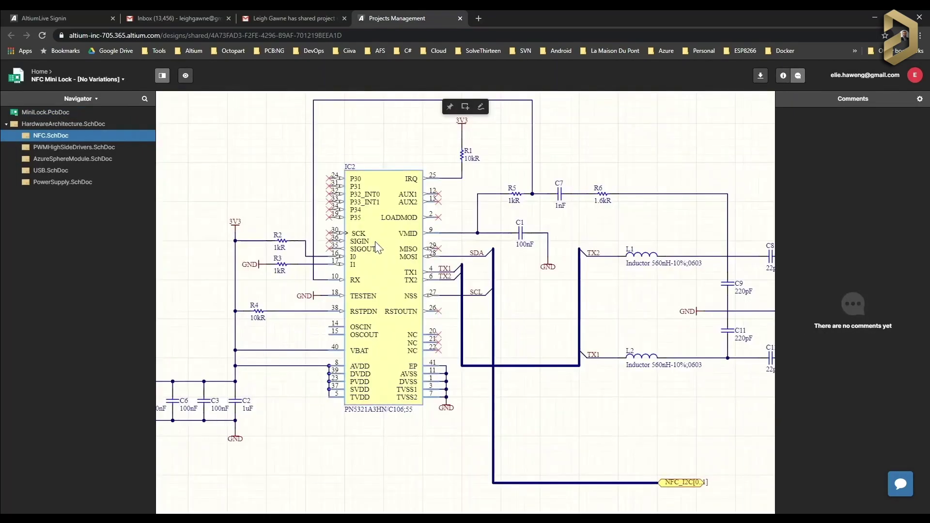
click(378, 248)
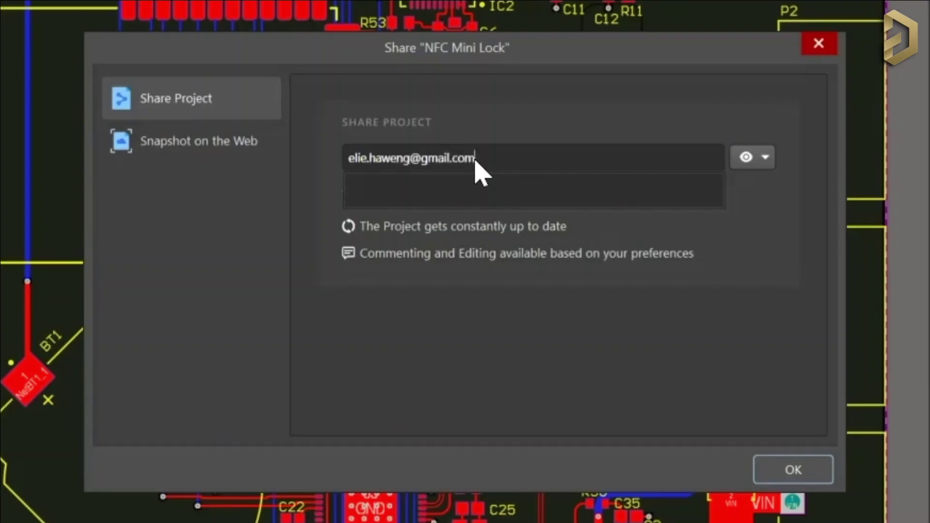
key(Return)
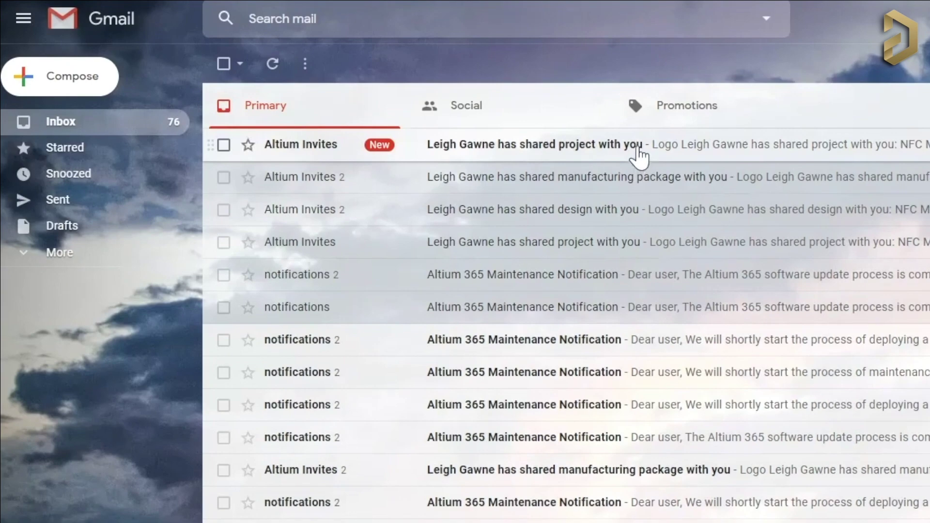
- Open the invitation email's Altium 365 link and rotate the shared board in 3D view
click(638, 154)
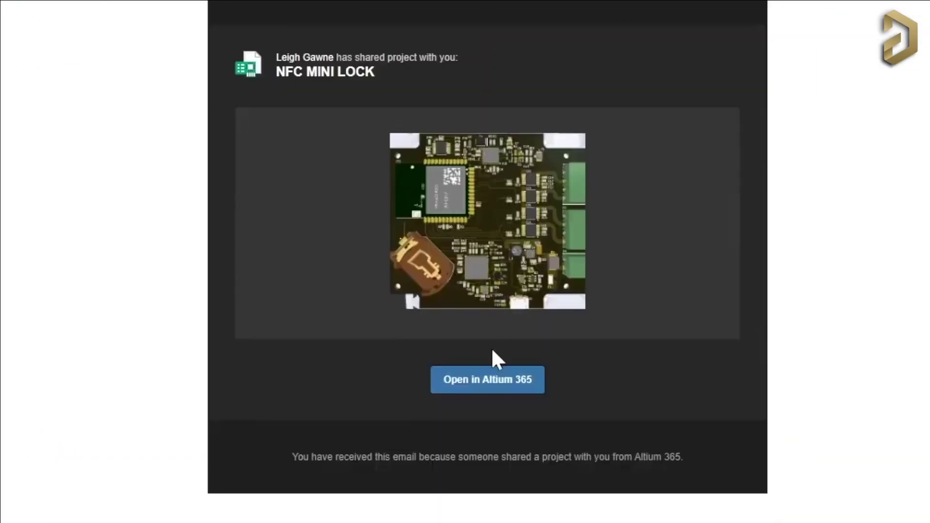
click(487, 456)
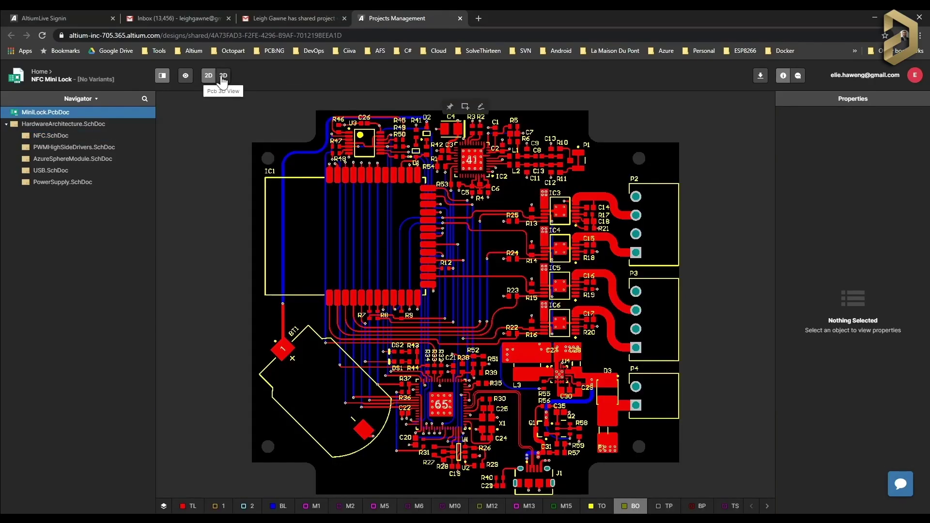
click(223, 75)
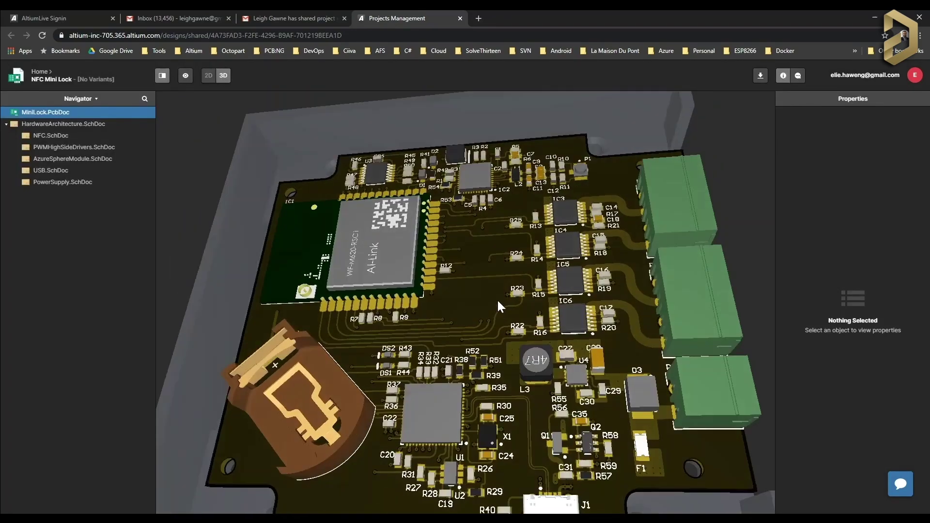
drag(498, 302, 441, 260)
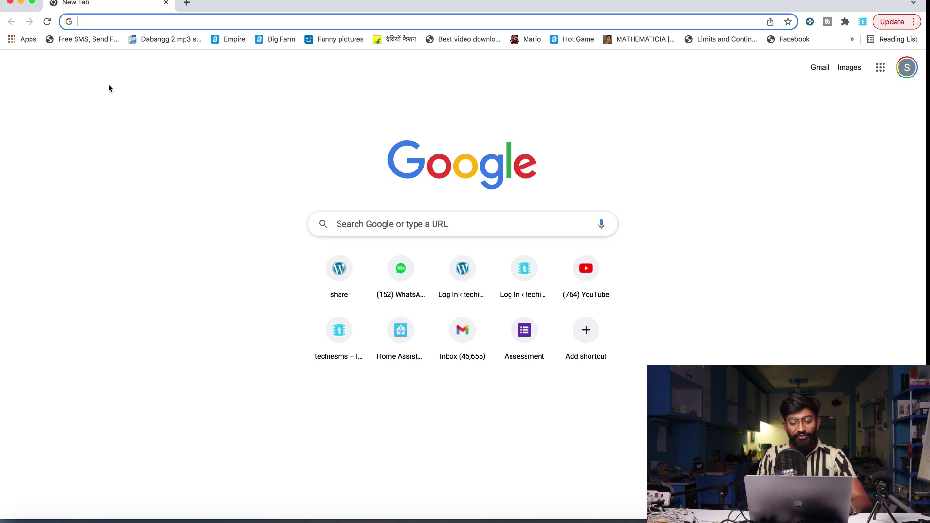
- Load homeassistant.local:8123 and enter the login username, moving on to the password field
text(homeassistant.local:8123)
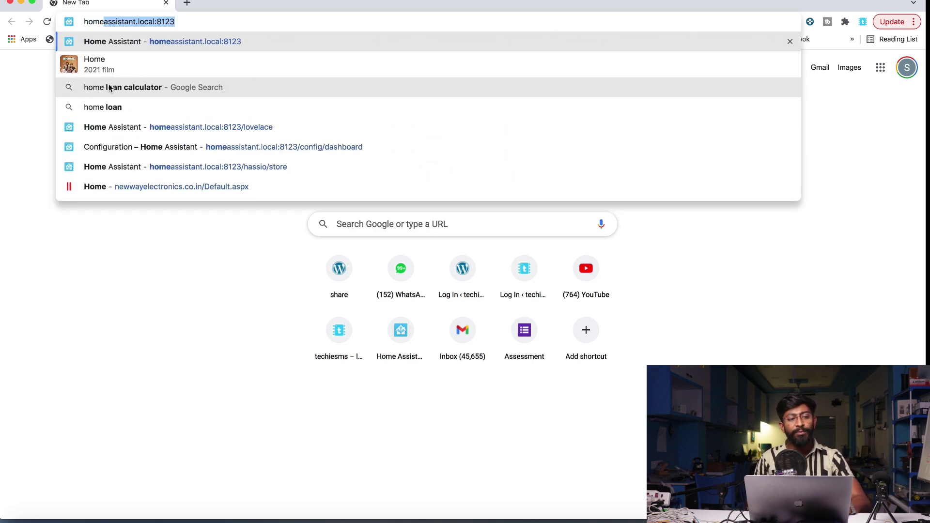
click(192, 21)
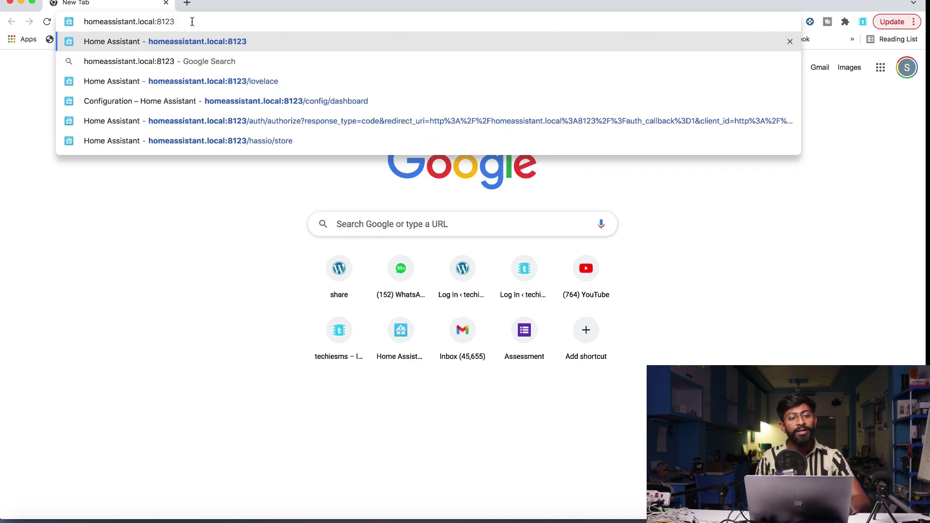
key(Return)
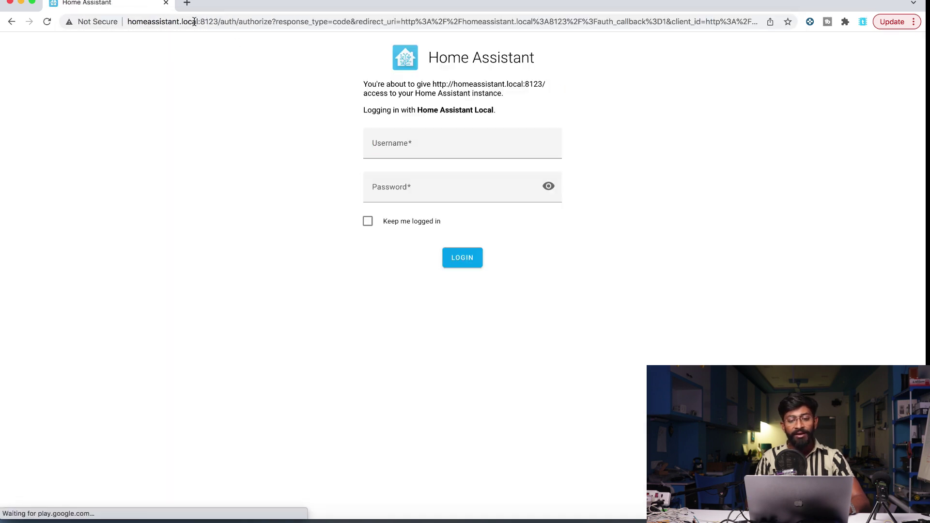
text(techiesms)
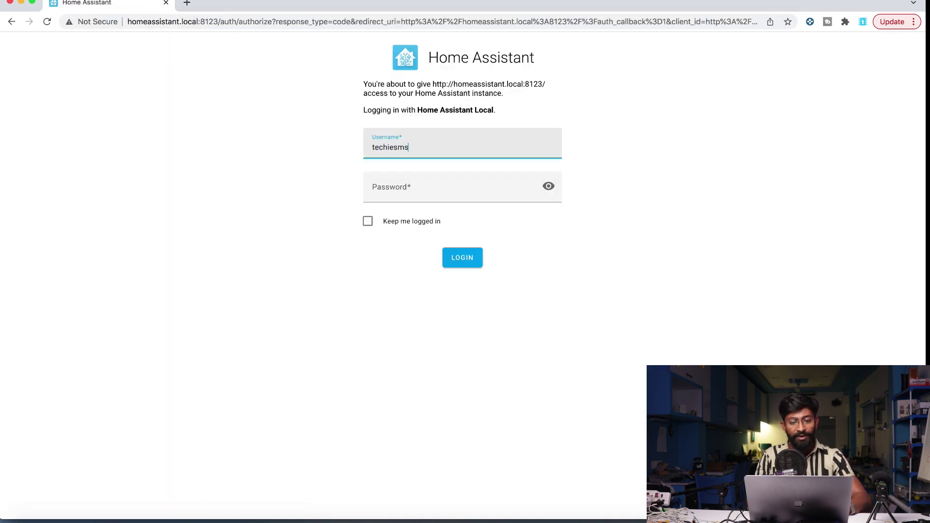
text(TECH)
key(BackSpace)
key(BackSpace)
key(BackSpace)
key(BackSpace)
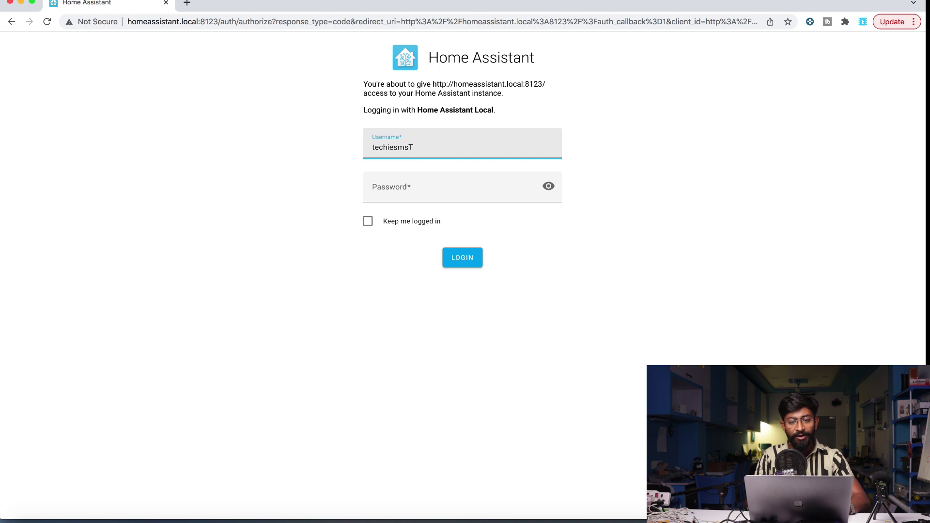
key(Tab)
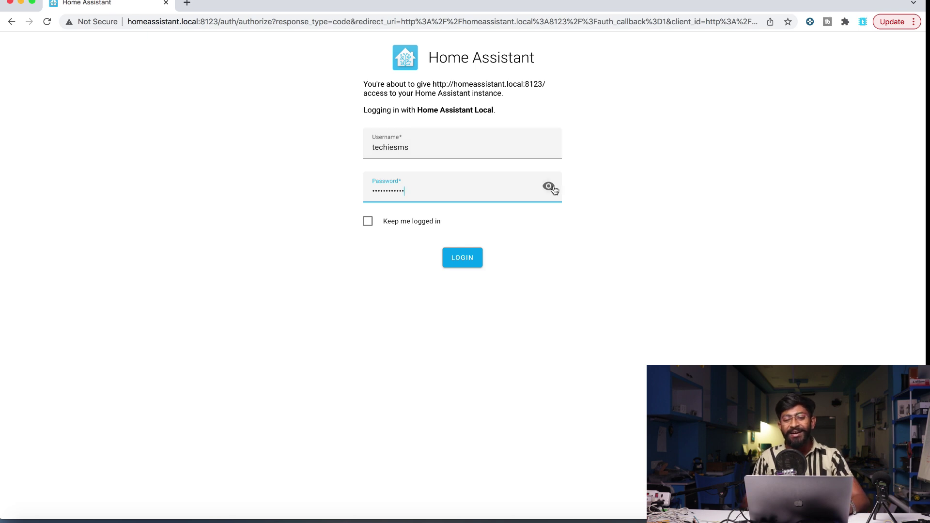
- Log in and go to Configuration > Add-ons, Backups & Supervisor > Add-on Store, selecting its search bar
click(463, 261)
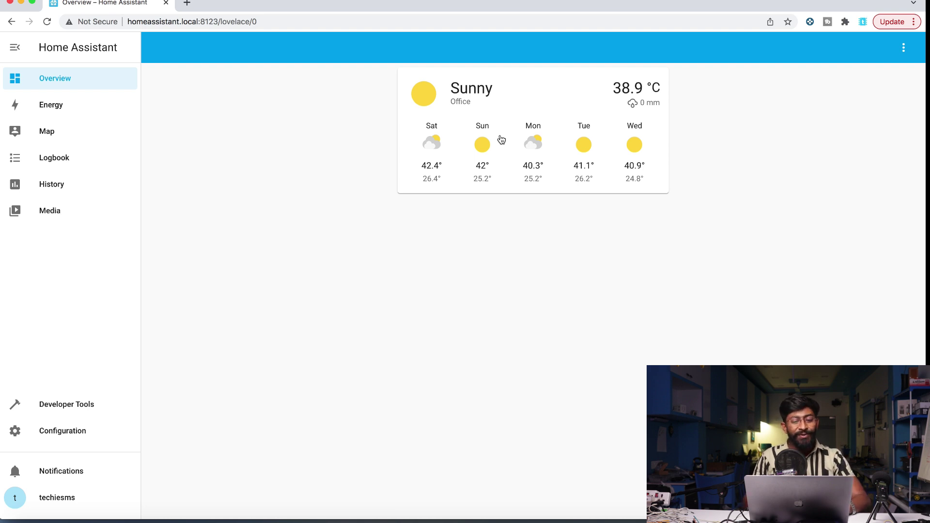
click(56, 432)
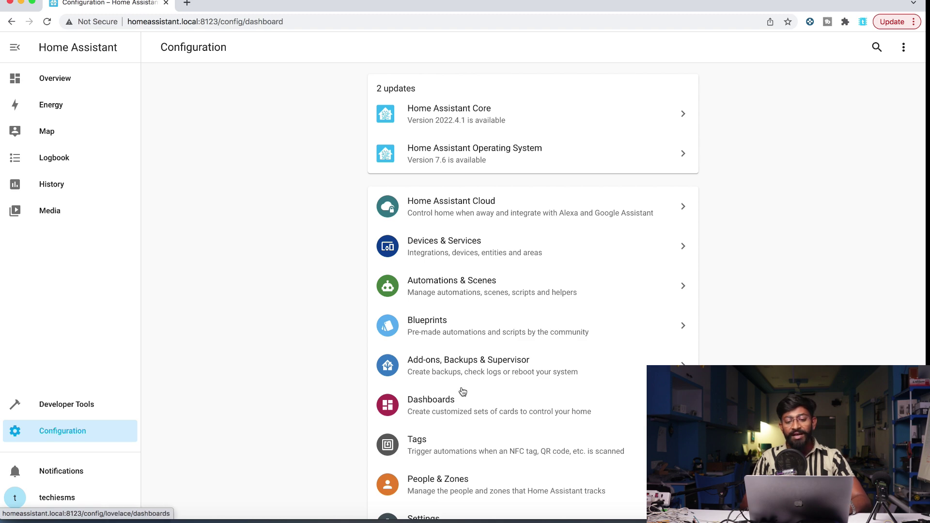
click(484, 364)
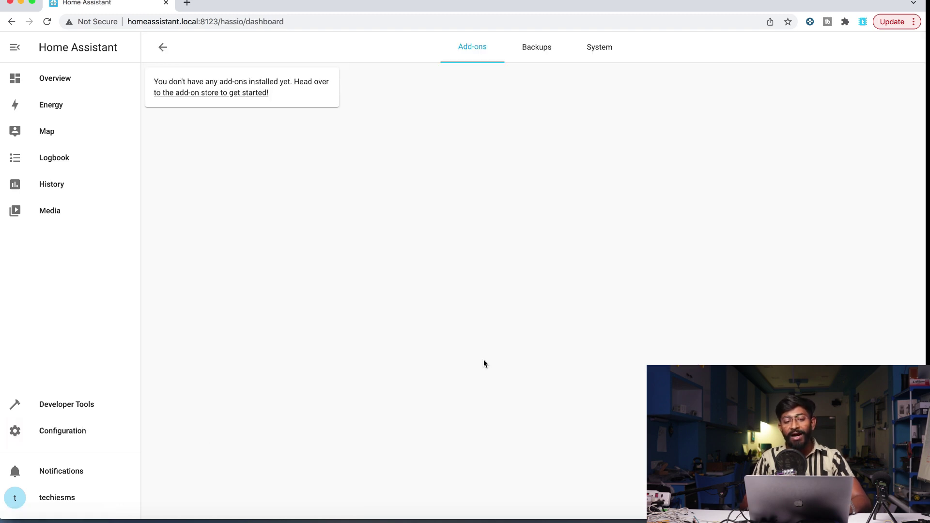
click(241, 87)
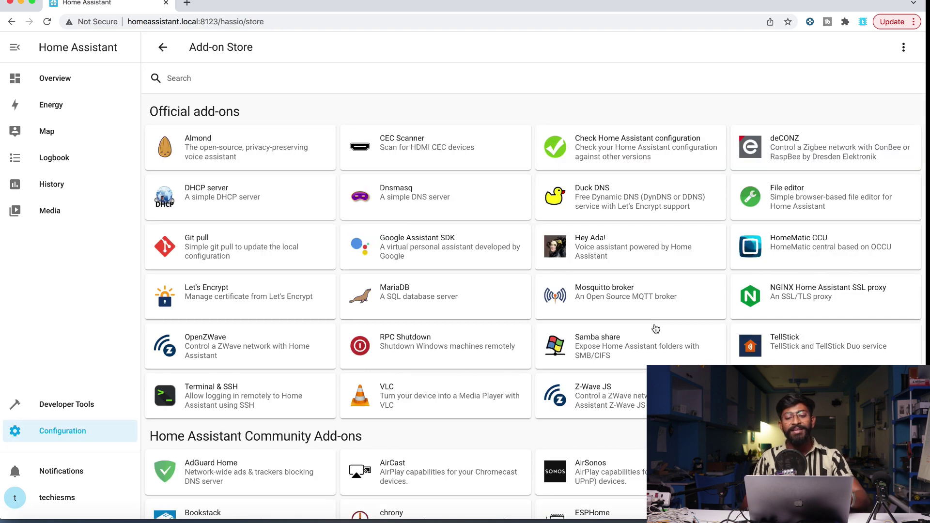
scroll(656, 329, down, 9)
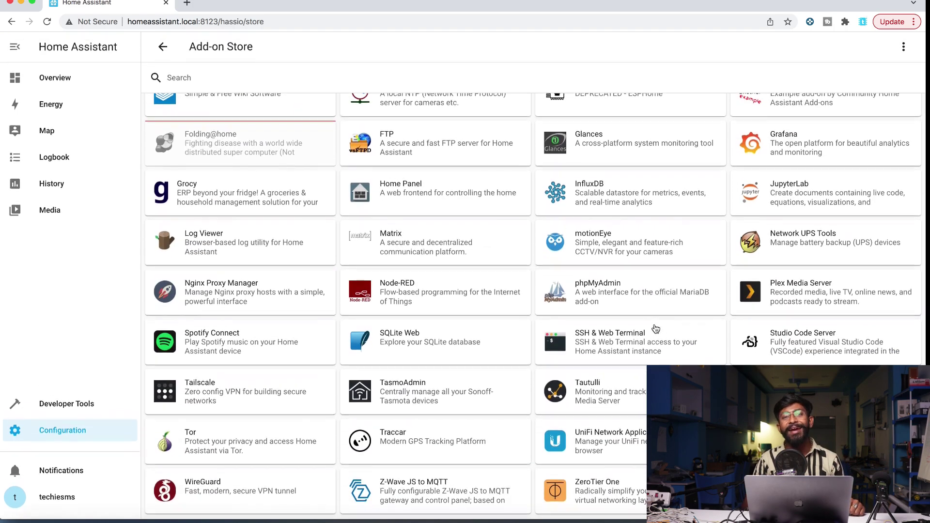
scroll(655, 329, up, 10)
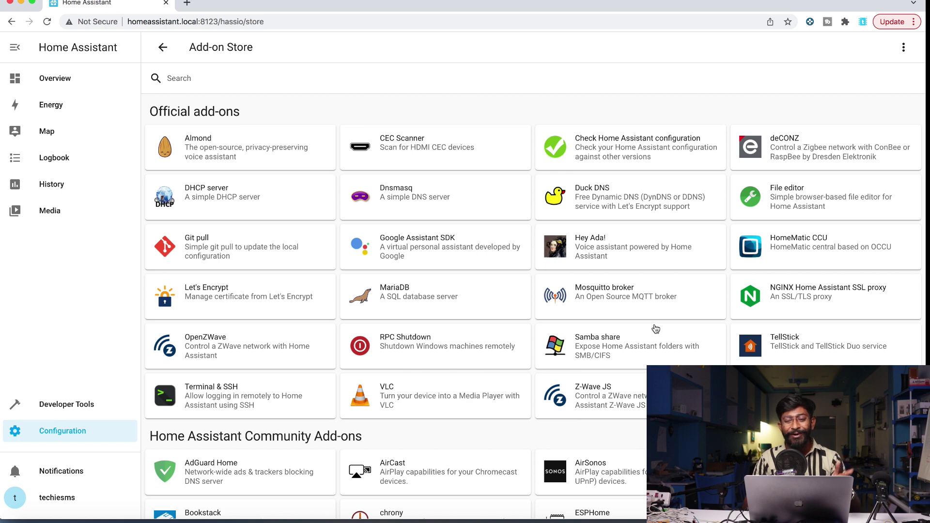
click(206, 82)
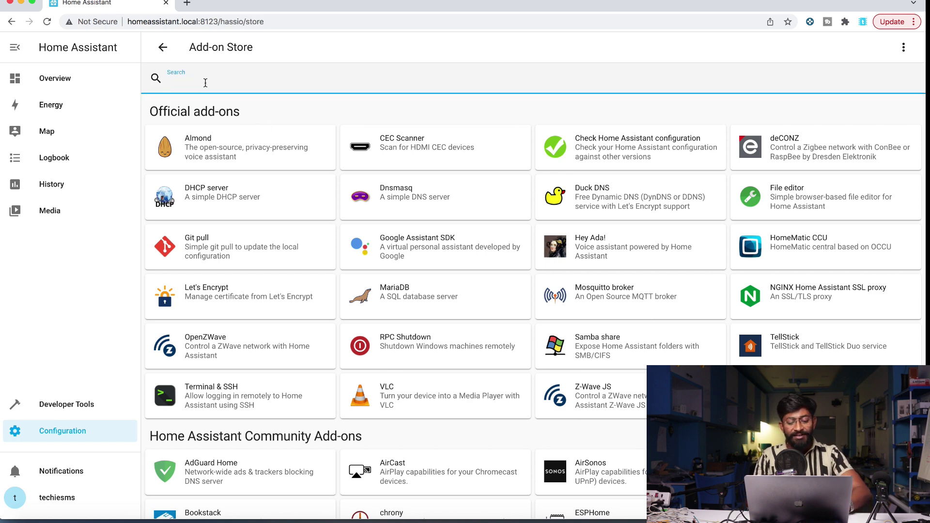
text(esp)
click(225, 165)
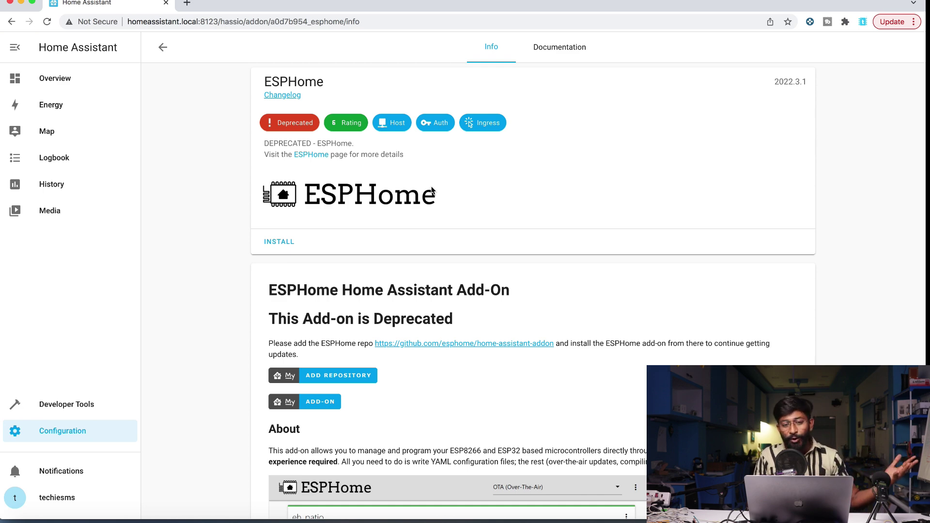
scroll(432, 190, down, 10)
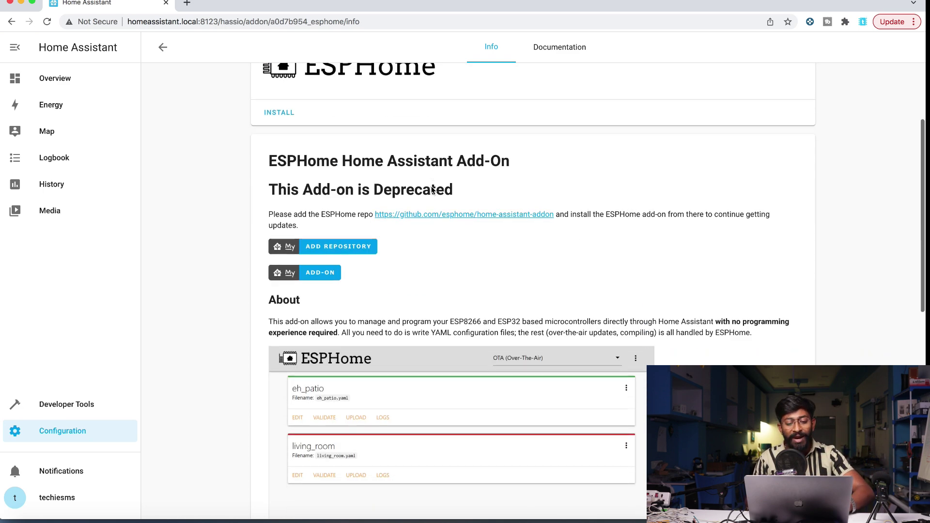
scroll(433, 190, down, 3)
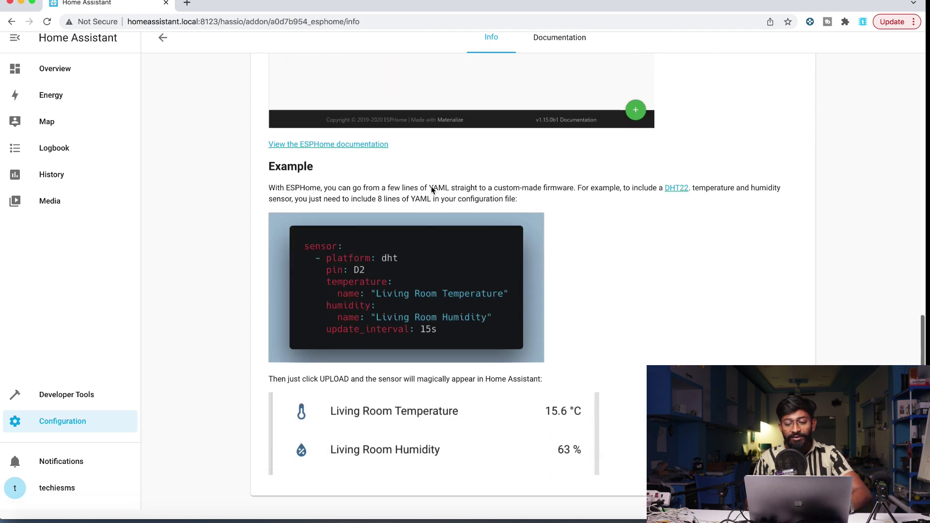
scroll(432, 191, up, 13)
- Install the ESPHome add-on with Start on boot and Show in sidebar enabled, then start it
click(277, 240)
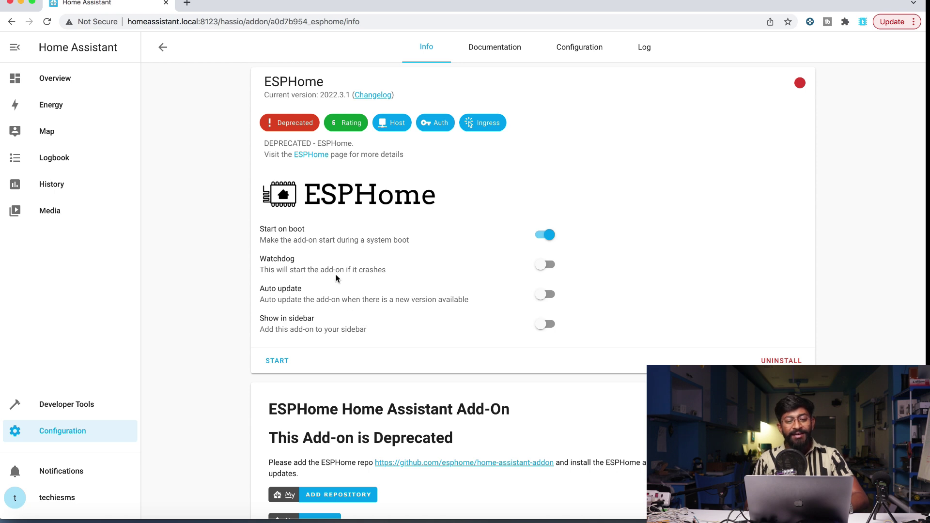
drag(260, 230, 322, 235)
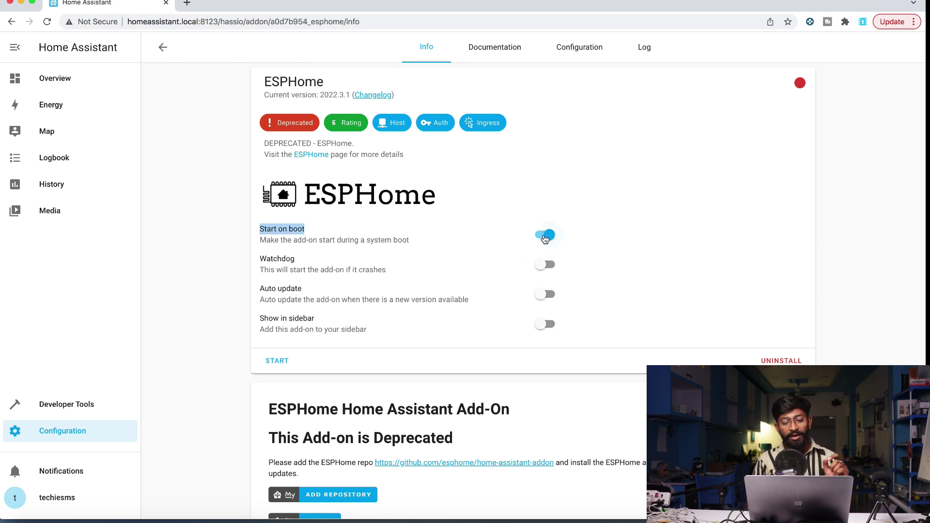
drag(260, 319, 320, 321)
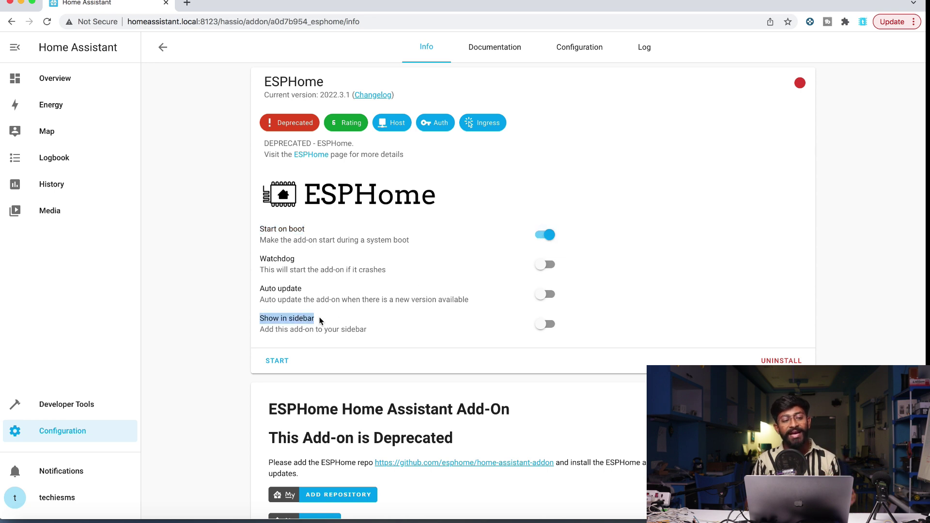
click(545, 324)
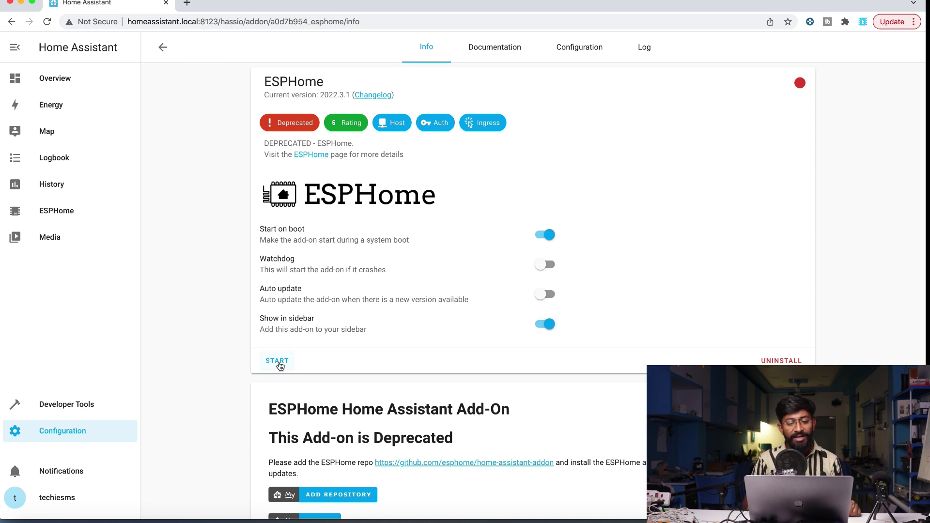
click(277, 361)
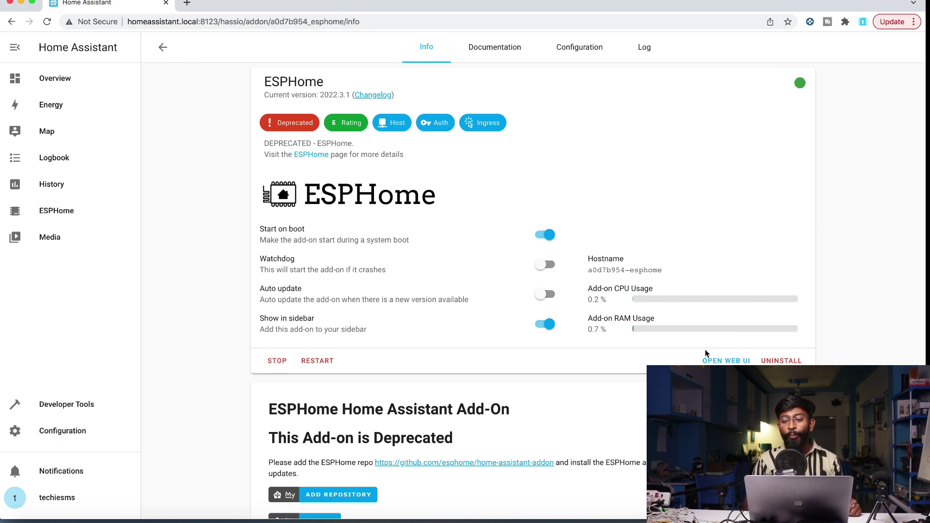
- In the ESPHome web UI, add a new ESP32 device named esp and skip installing it
click(722, 362)
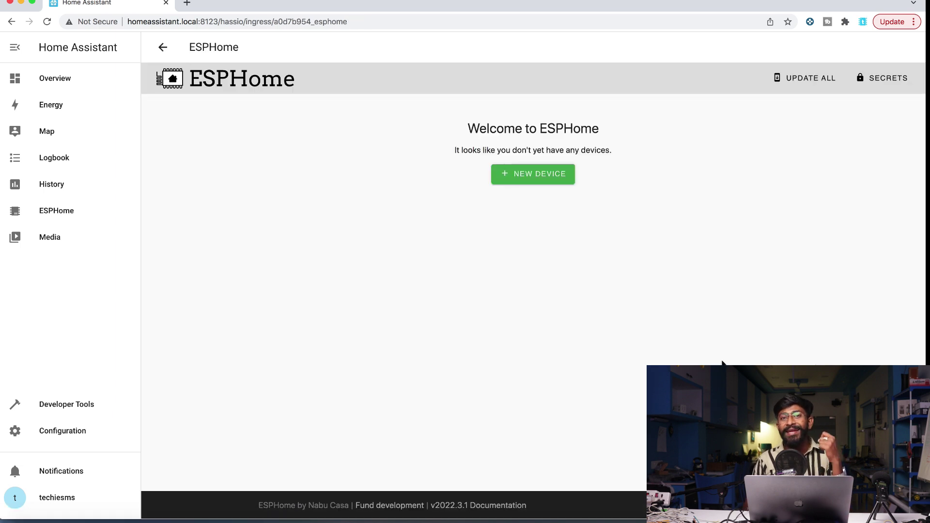
click(531, 180)
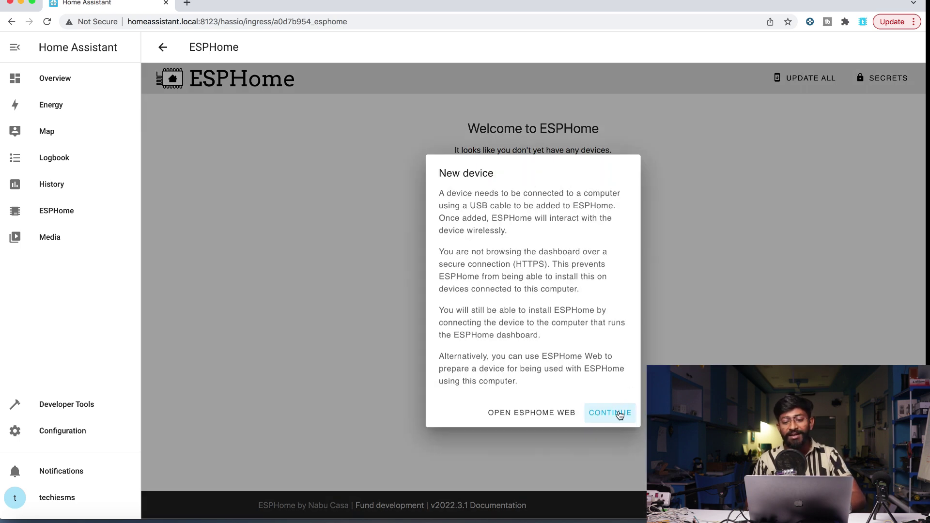
click(610, 417)
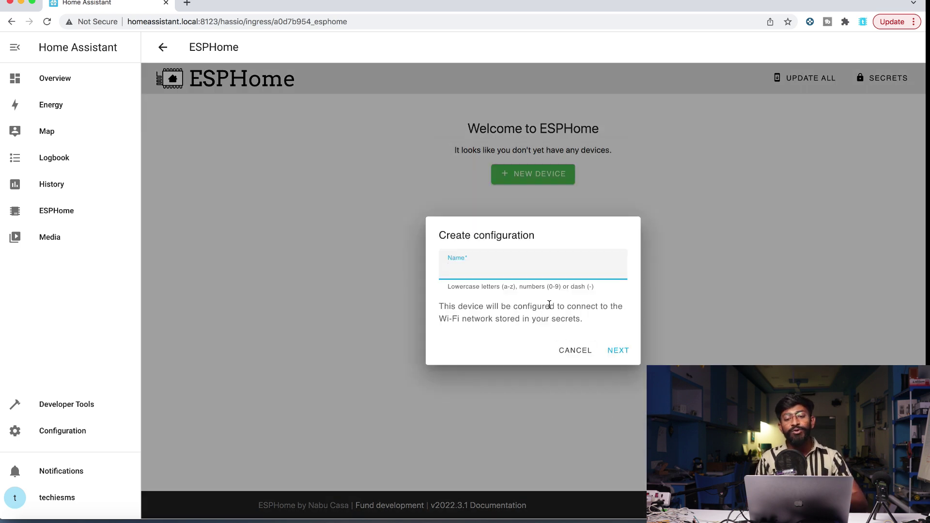
text(esp8266)
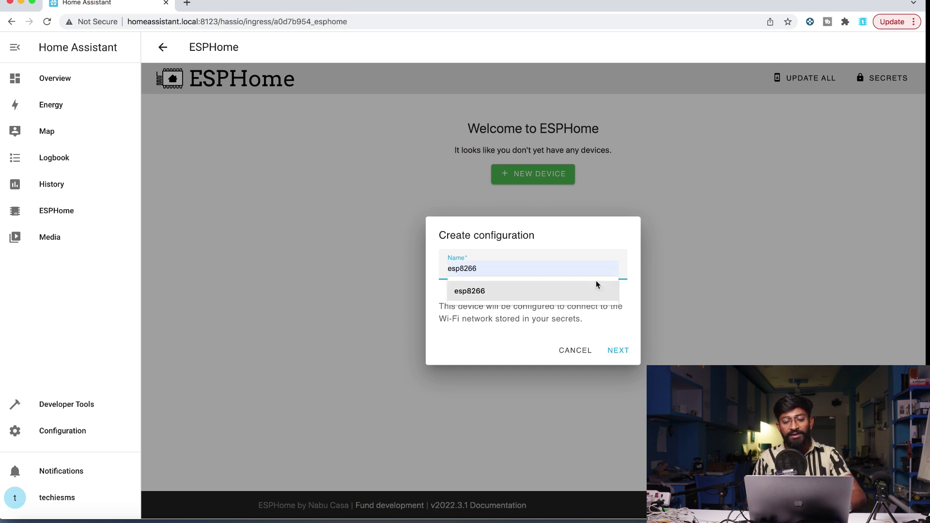
click(568, 237)
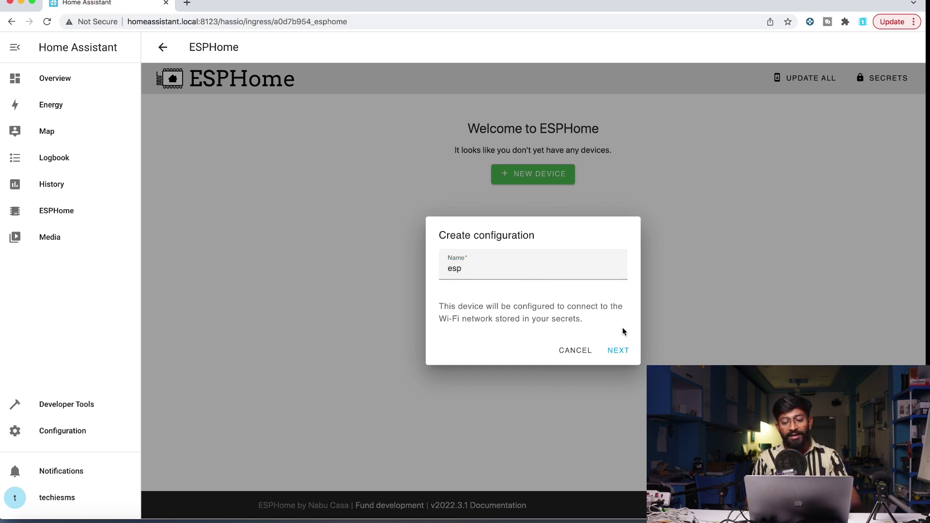
click(623, 349)
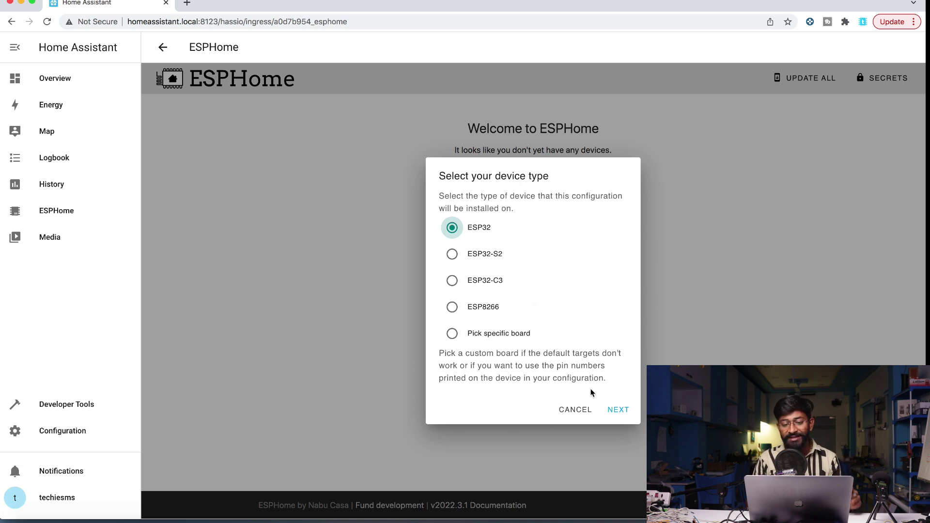
click(618, 410)
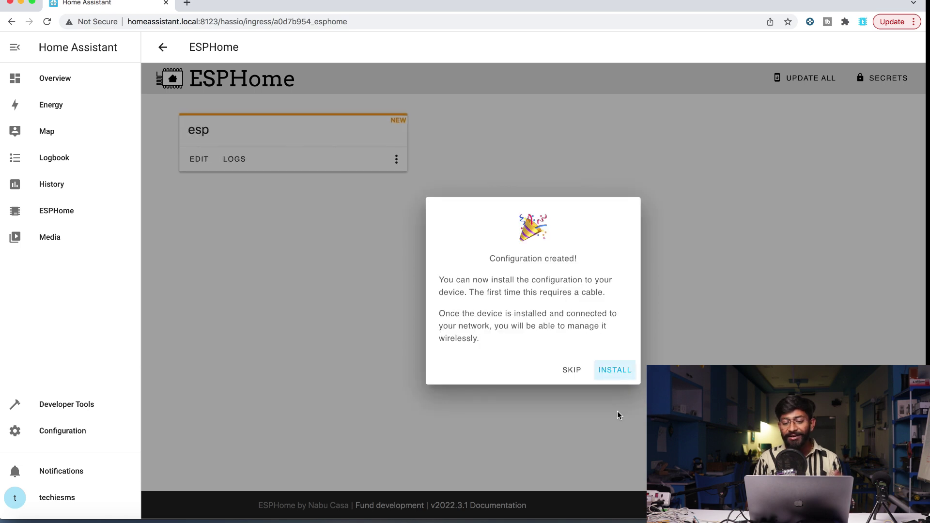
click(571, 370)
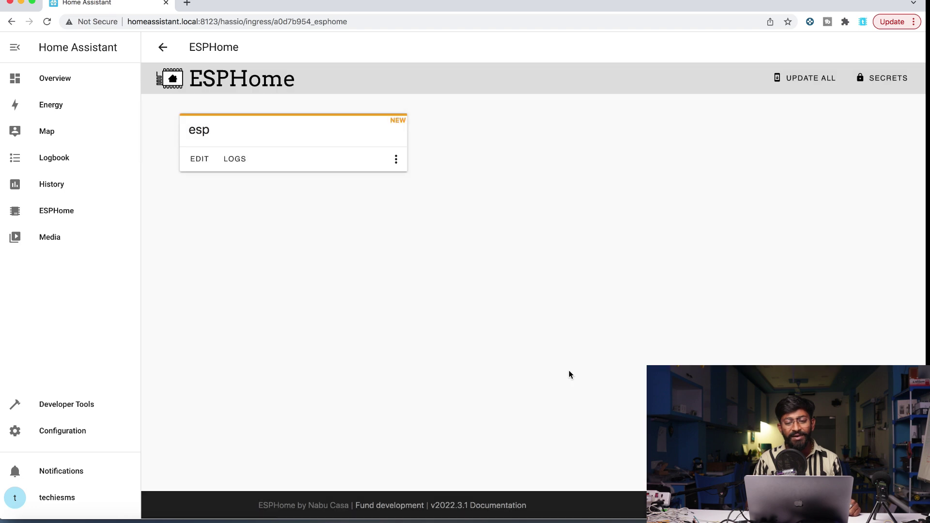
- Open esp.yaml from the esp card and select the esp32dev board value on line 5
click(200, 130)
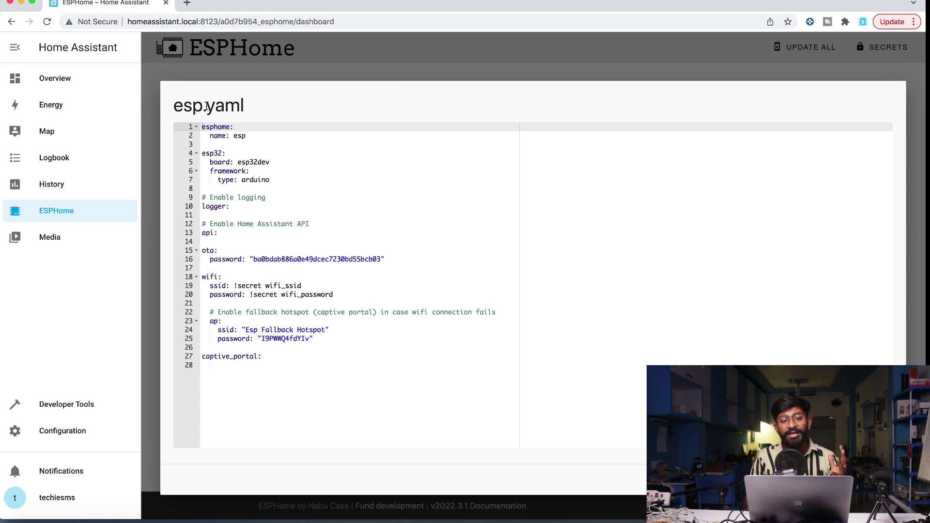
drag(207, 106, 255, 109)
click(369, 374)
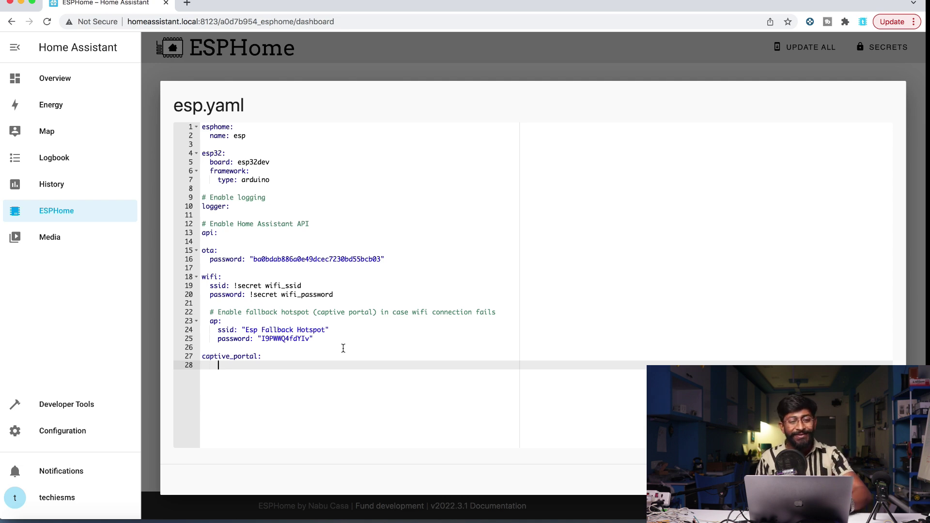
double_click(250, 161)
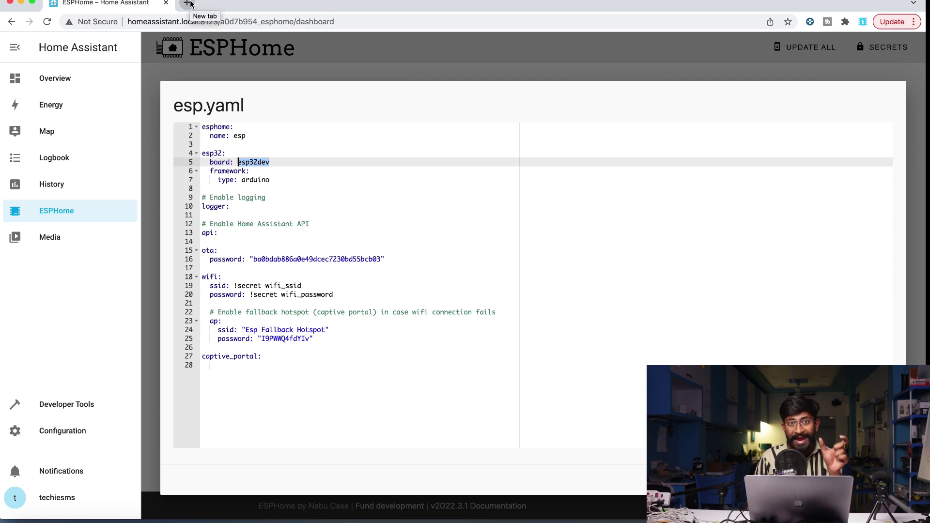
- Search for esphome in a new tab and open the Generic ESP32 page on esphome.io
click(191, 4)
text(eas)
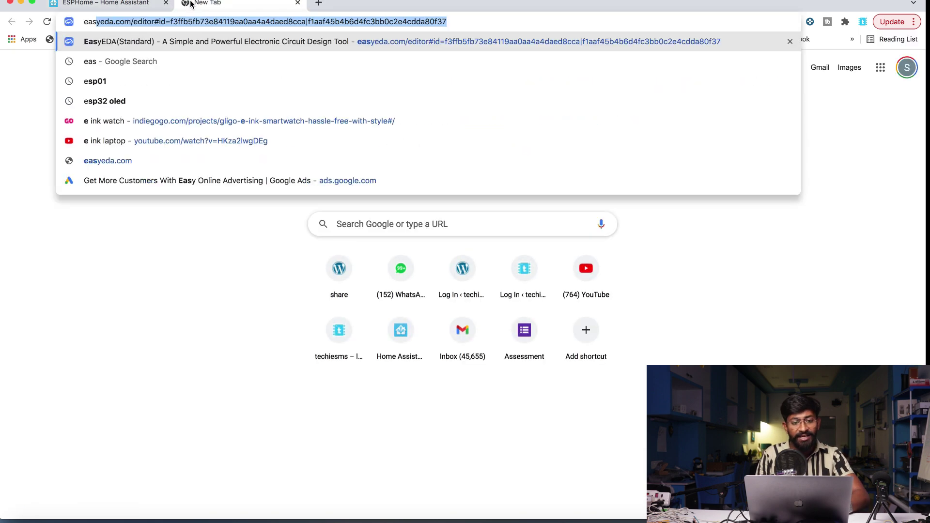
key(BackSpace)
key(BackSpace)
key(BackSpace)
text(spho)
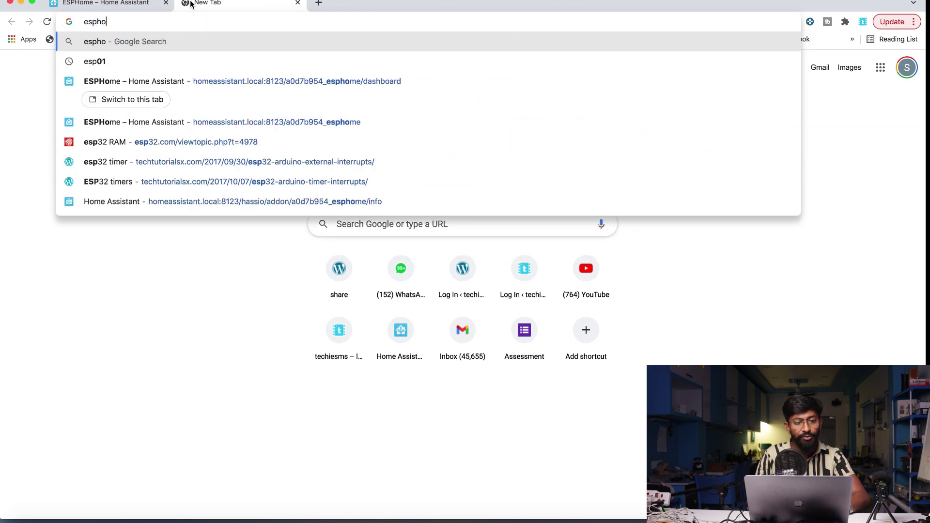
text(me)
key(Return)
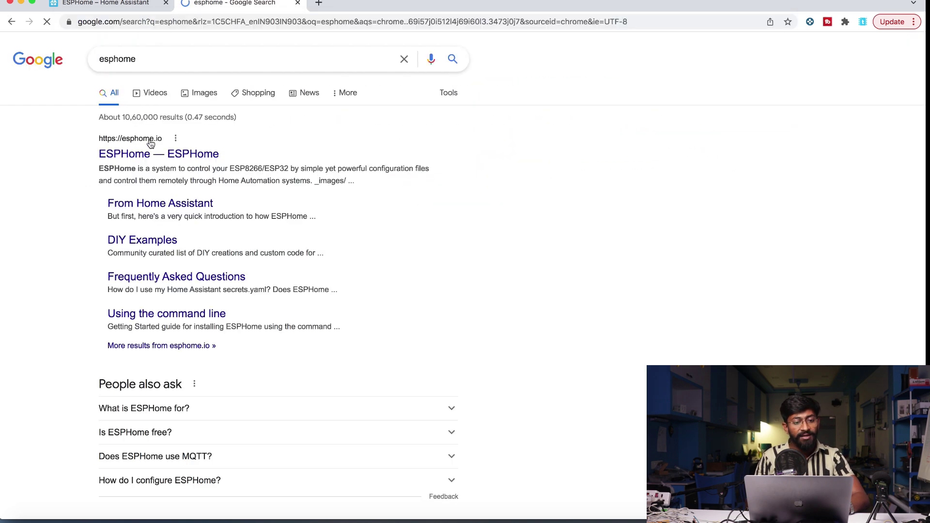
click(147, 156)
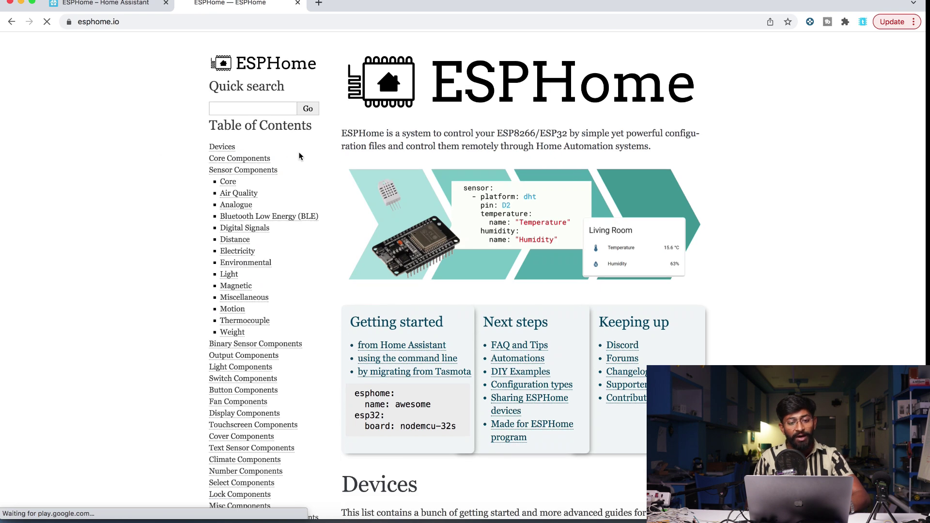
scroll(519, 281, down, 7)
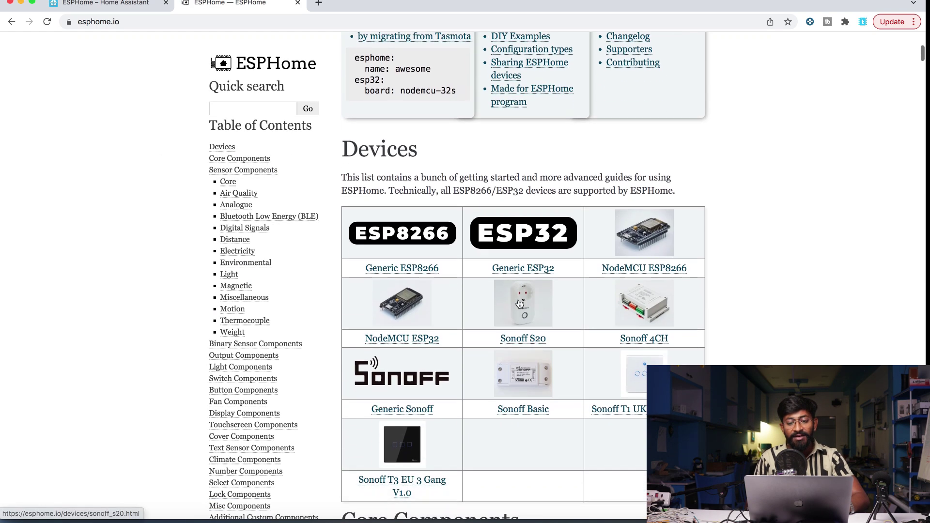
click(519, 275)
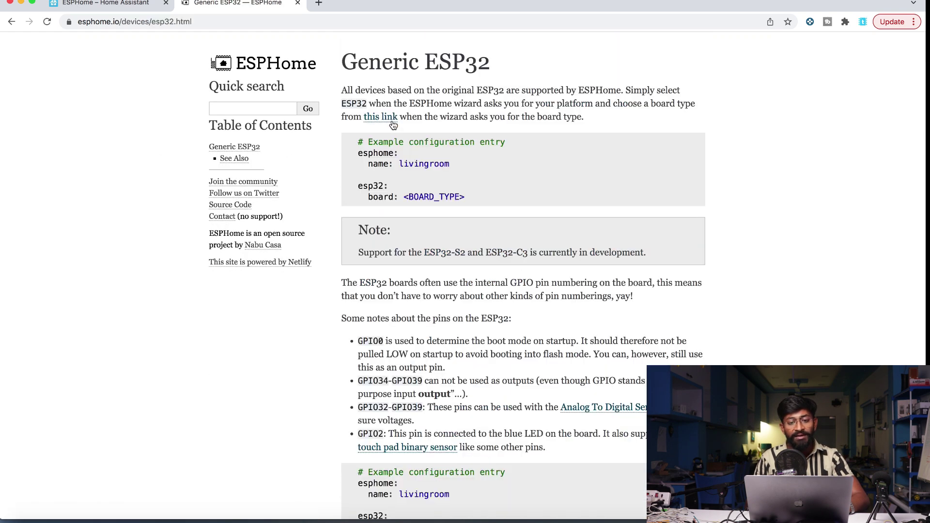
- Open the espressif32 board list on PlatformIO Registry and copy the DOIT ESP32 DEVKIT V1 board ID
click(382, 119)
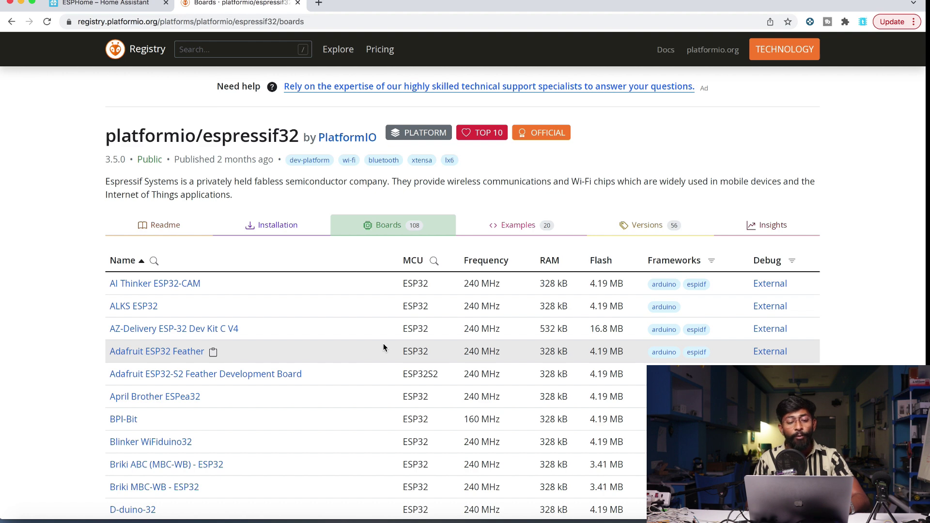
scroll(383, 347, down, 4)
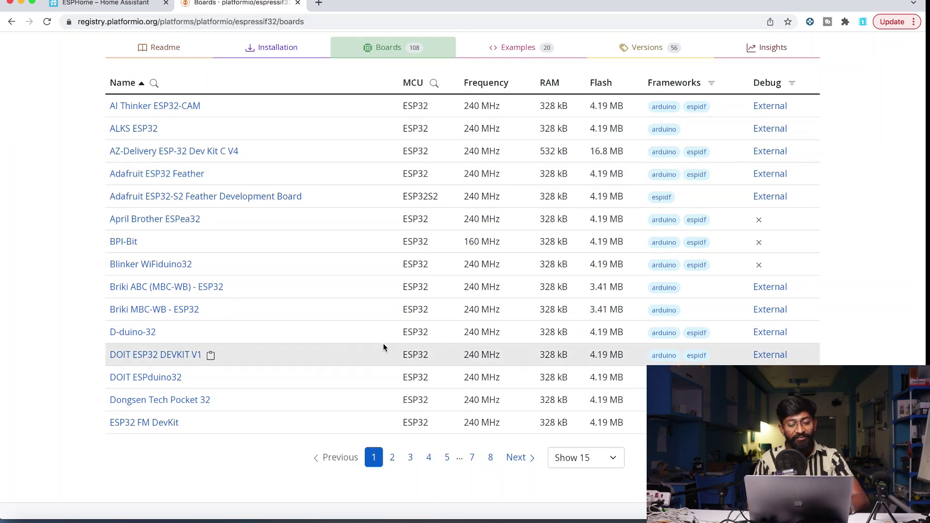
click(214, 357)
- Paste esp32doit-devkit-v1 over esp32dev in esp.yaml, save the file and close the editor
click(104, 3)
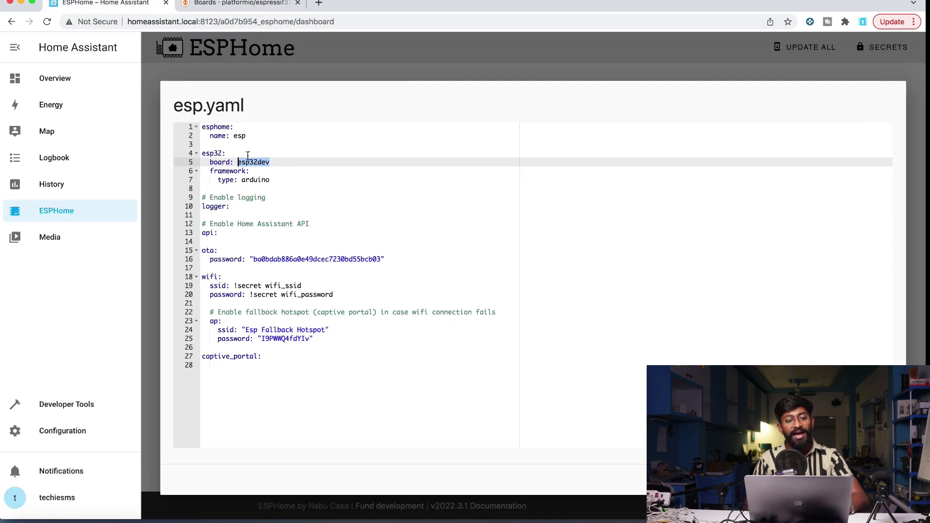
key(super+v)
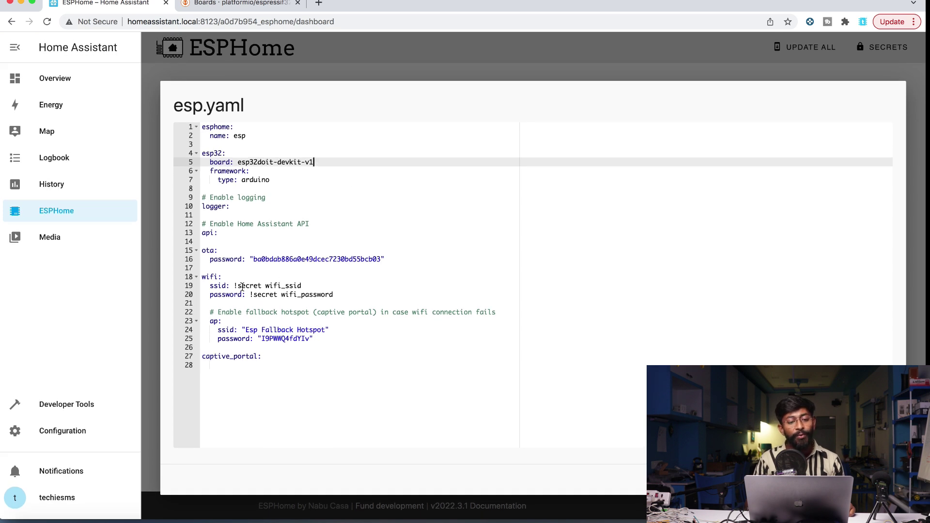
mouse_move(238, 286)
mouse_down()
mouse_move(329, 288)
mouse_move(238, 294)
mouse_up()
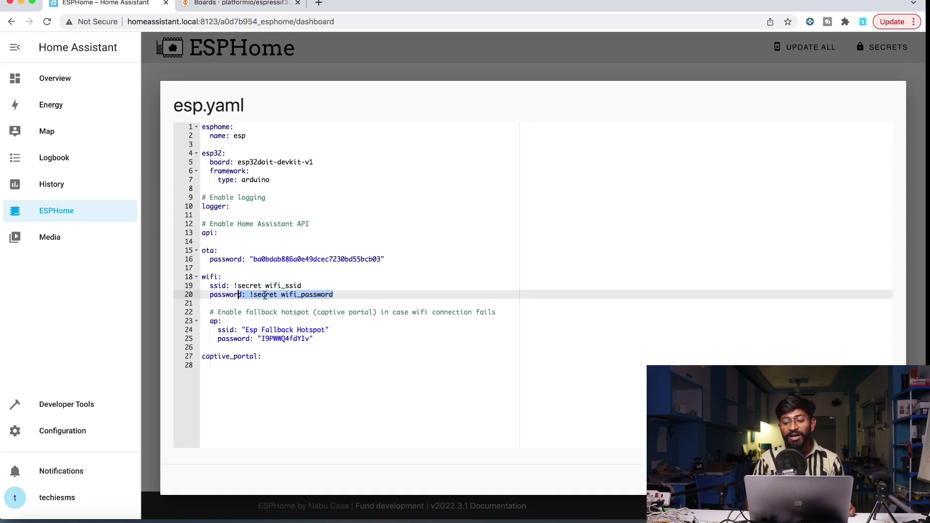
key(super+s)
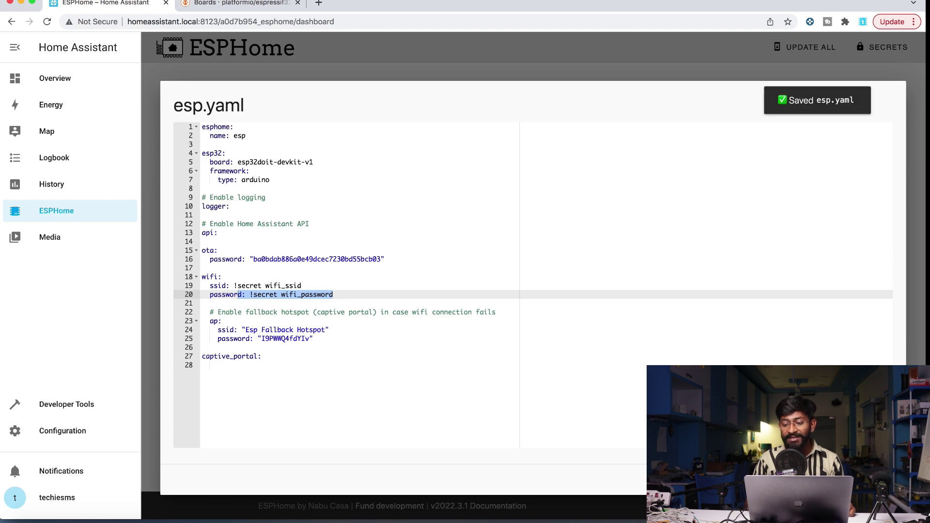
key(Escape)
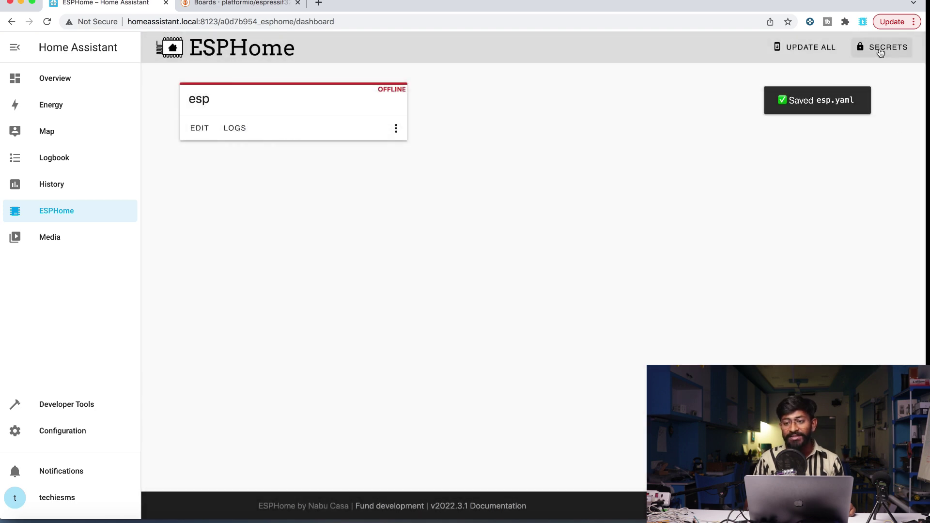
click(879, 48)
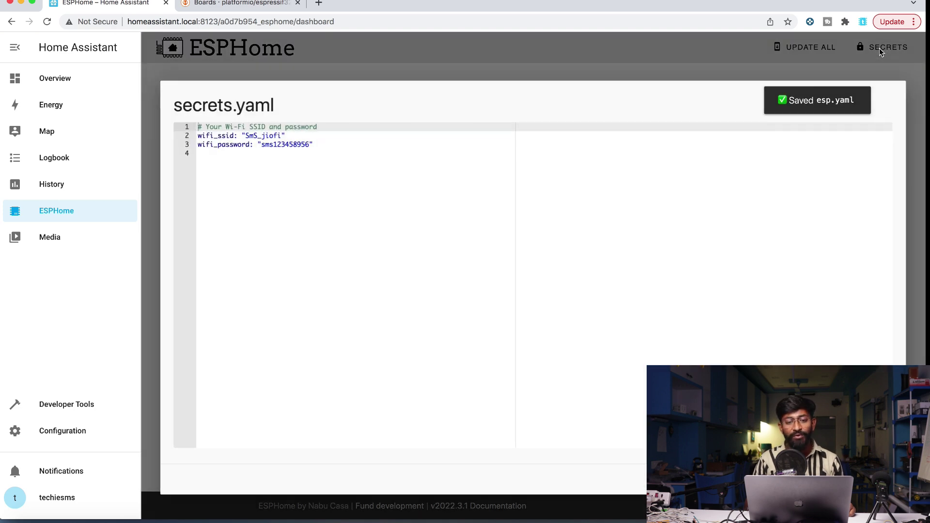
double_click(245, 136)
double_click(279, 142)
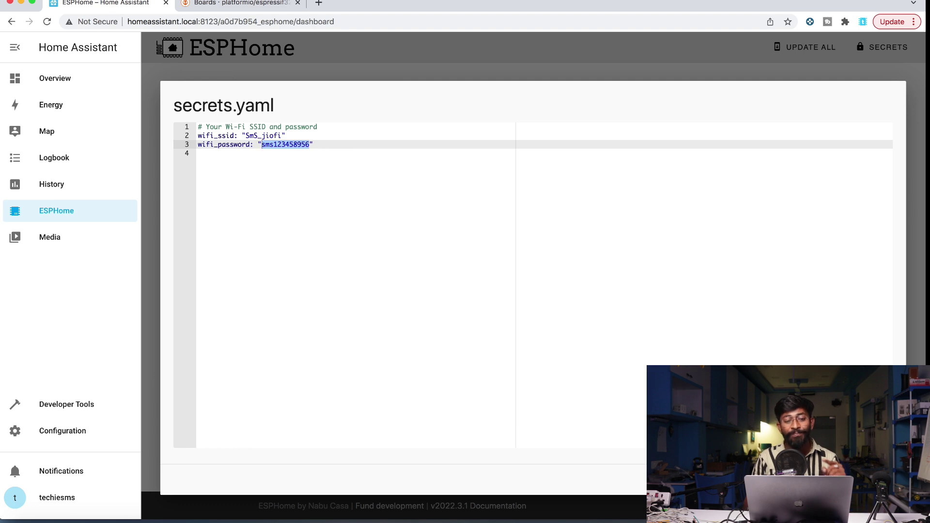
key(super+s)
key(Escape)
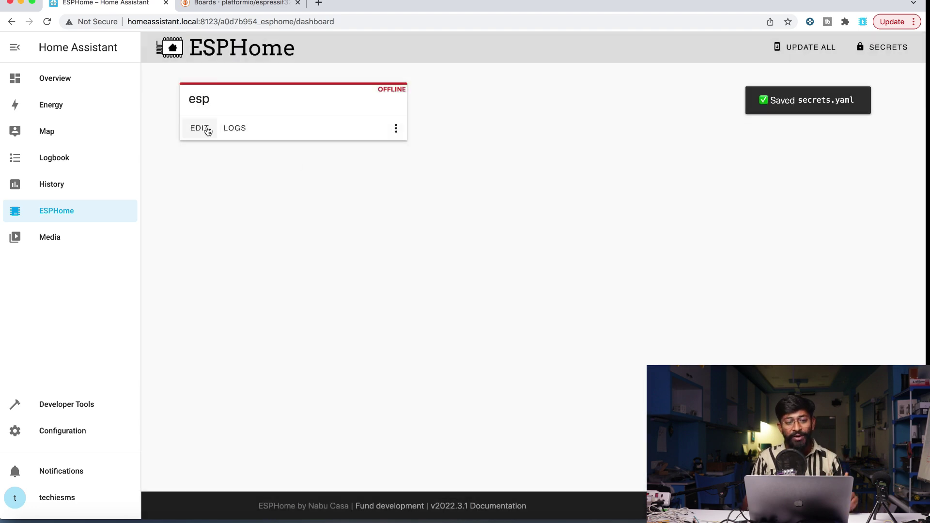
- Replace the ssid and password !secret references in esp.yaml with the quoted Wi-Fi name and password
click(203, 128)
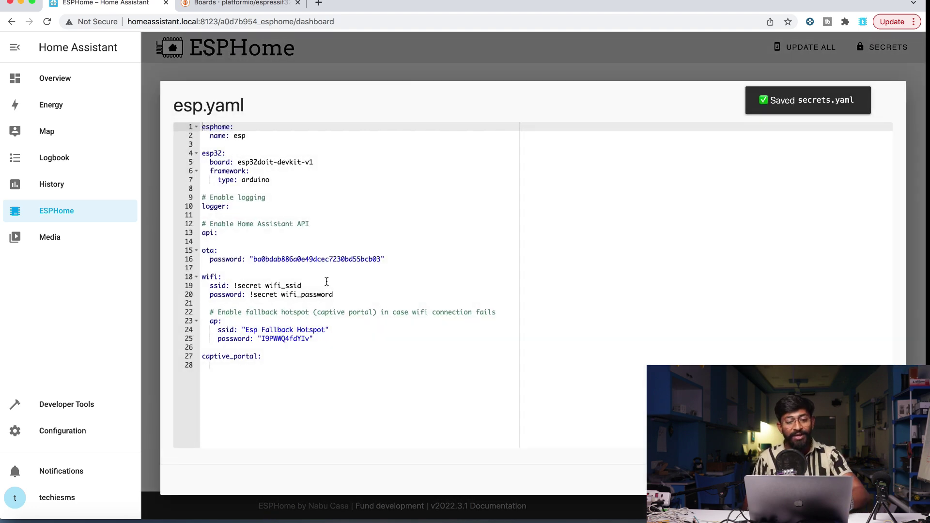
drag(234, 286, 304, 287)
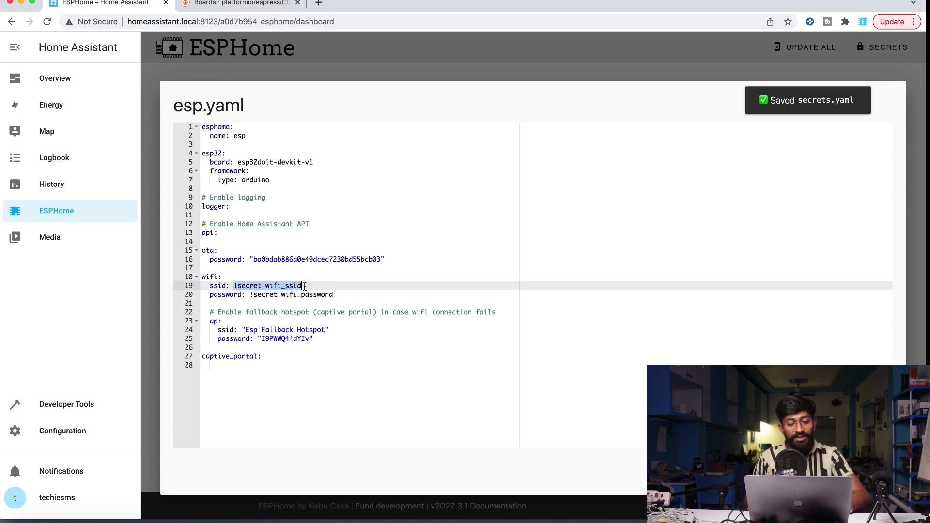
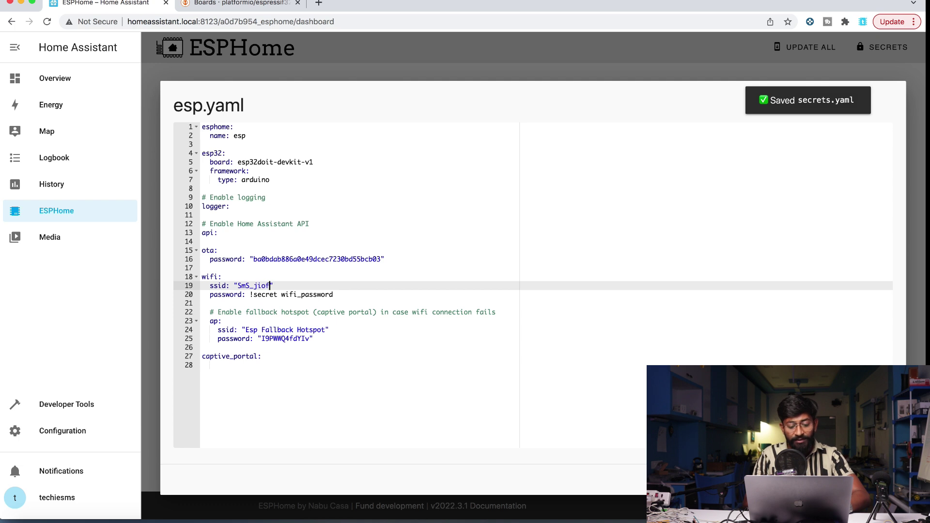
drag(250, 294, 340, 294)
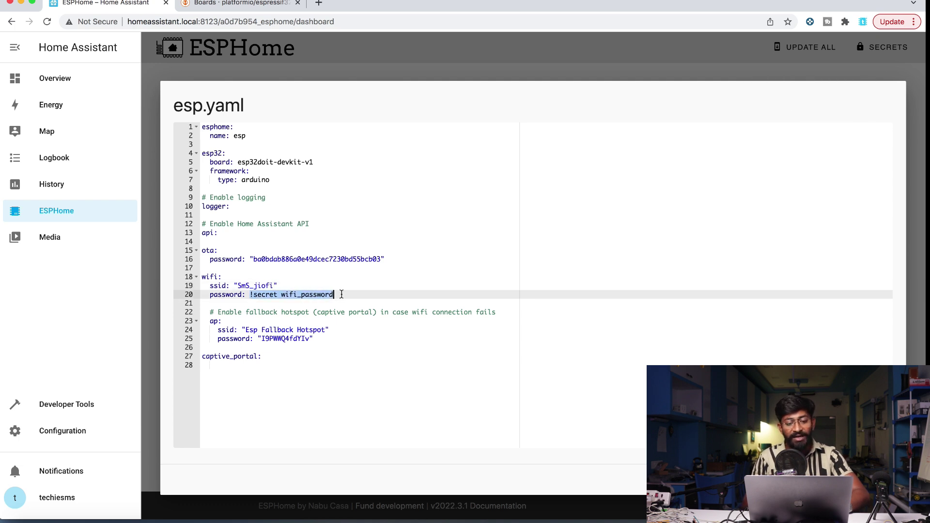
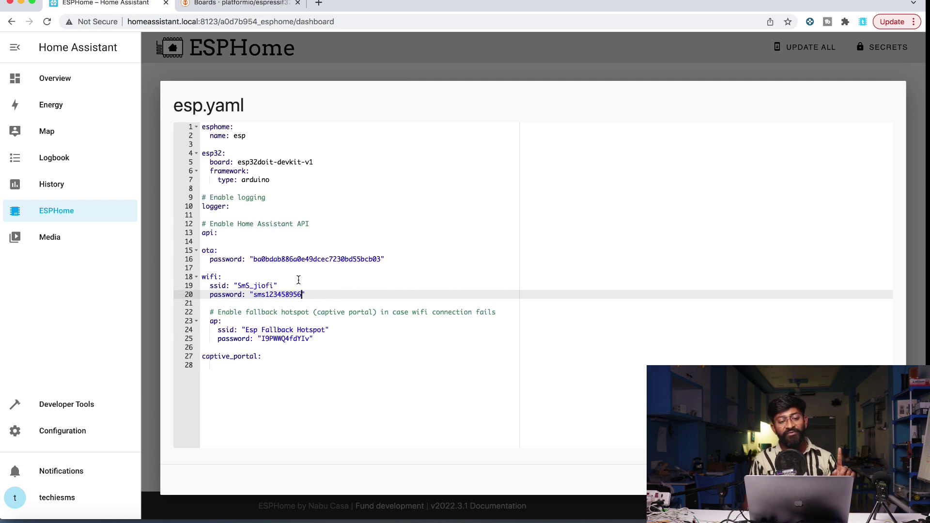
click(257, 364)
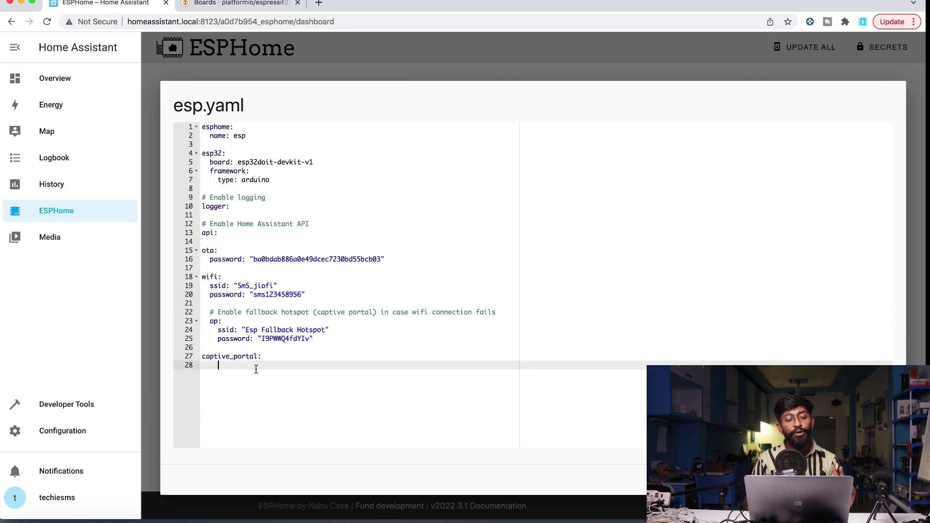
key(Return)
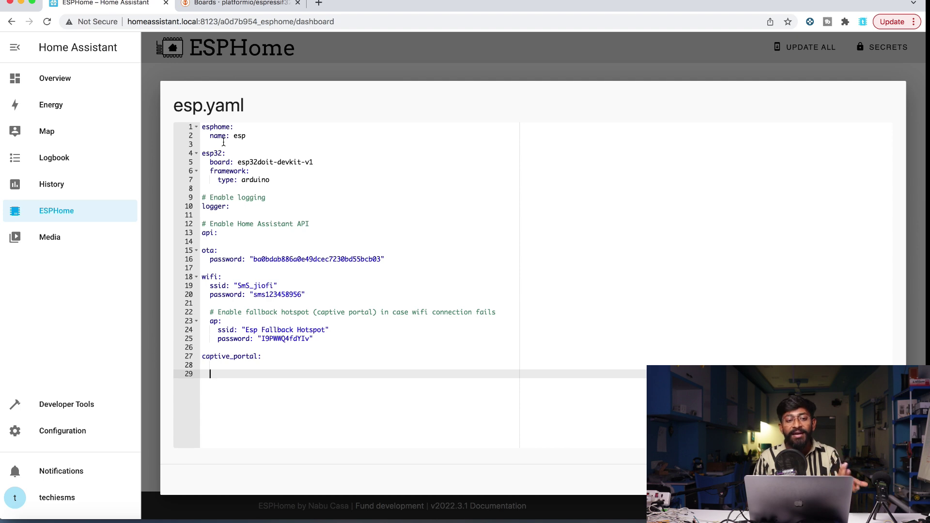
- Return from the PlatformIO boards tab to the esphome.io Generic ESP32 page
click(220, 4)
scroll(219, 99, left, 2)
scroll(220, 99, left, 3)
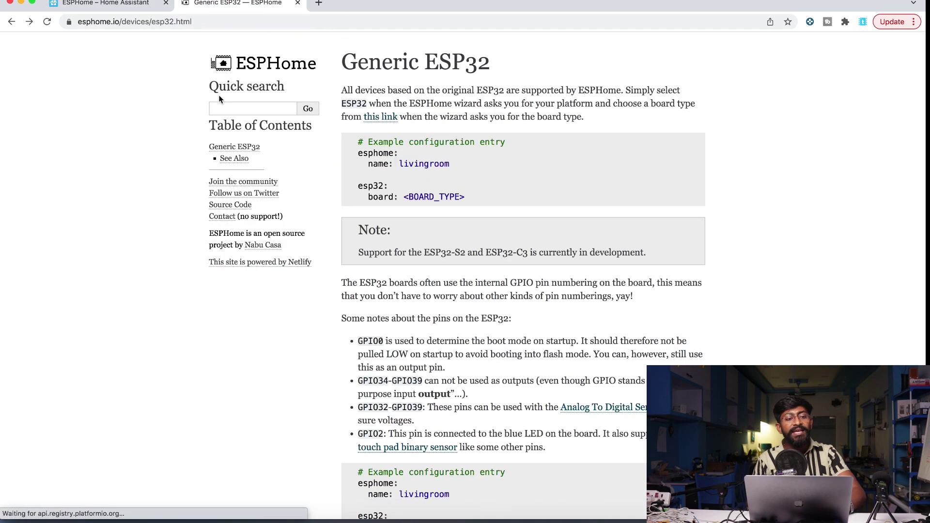
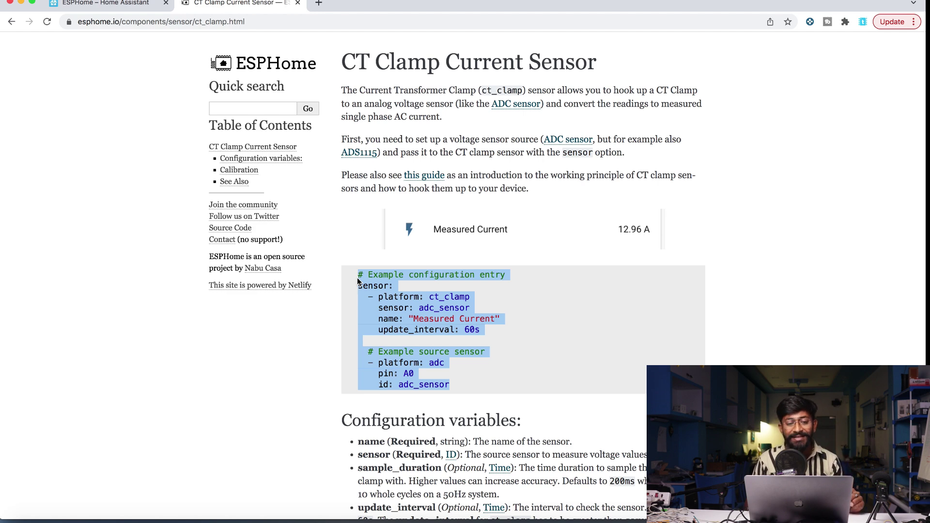
- Navigate the ESPHome docs to the Binary Light component page under Light Components
scroll(267, 113, left, 5)
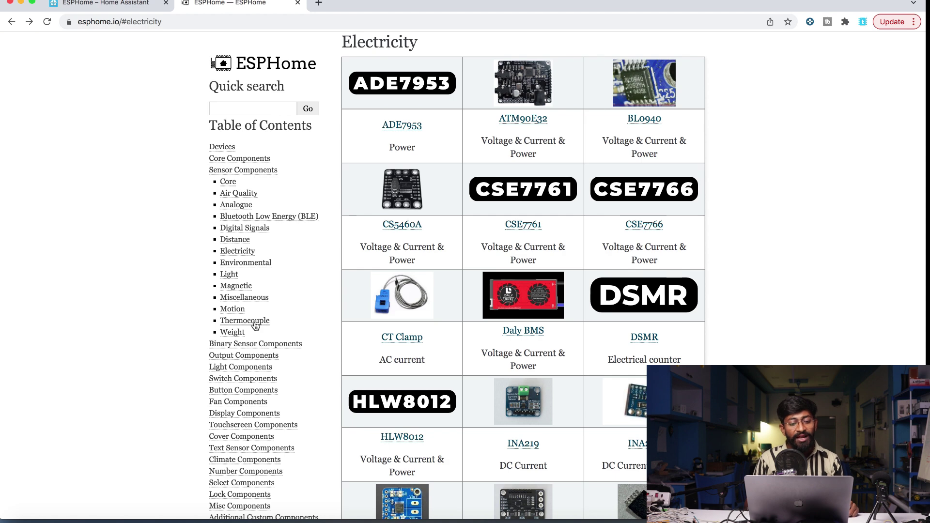
scroll(247, 329, down, 1)
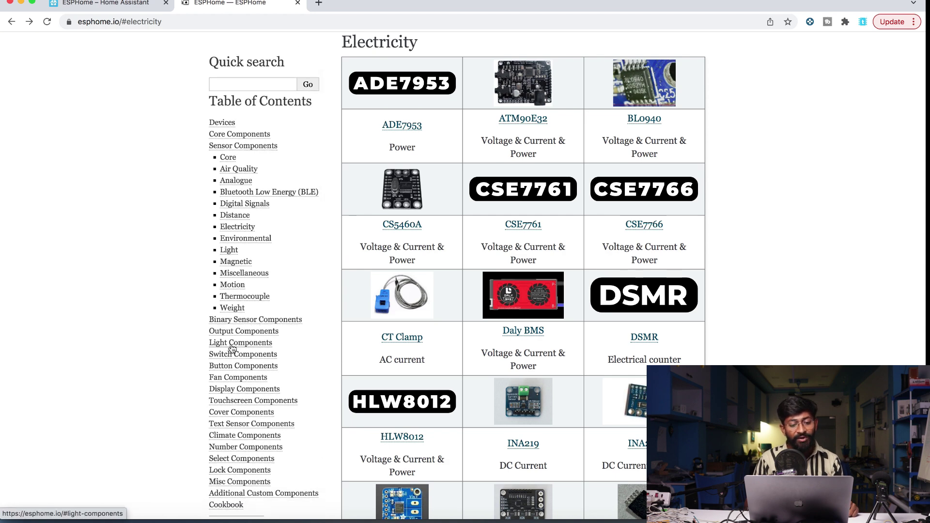
click(232, 347)
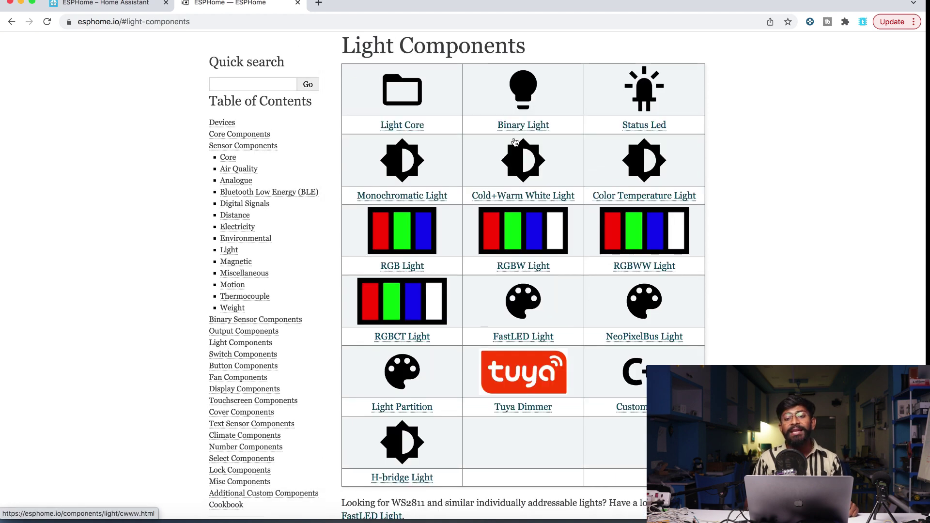
click(531, 126)
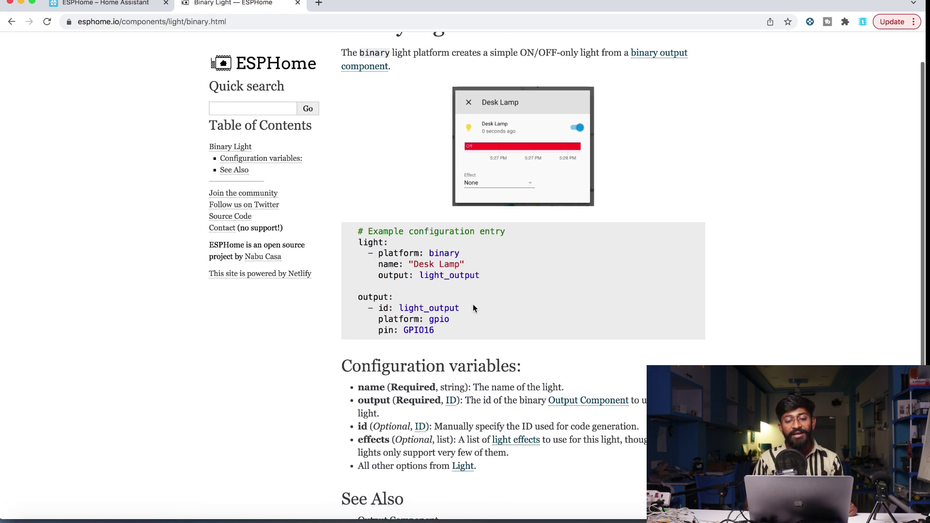
- Copy the Binary Light example configuration and return to the esp.yaml editor
drag(446, 331, 348, 235)
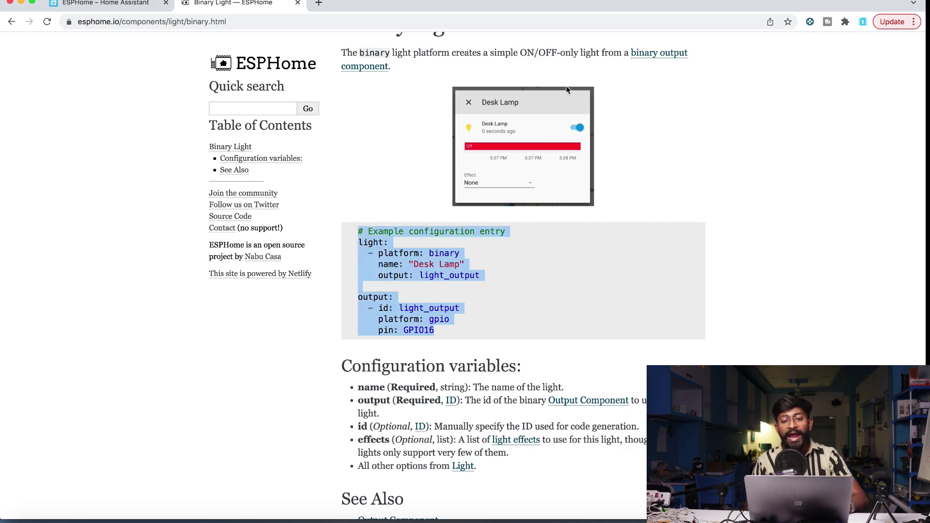
scroll(565, 85, up, 5)
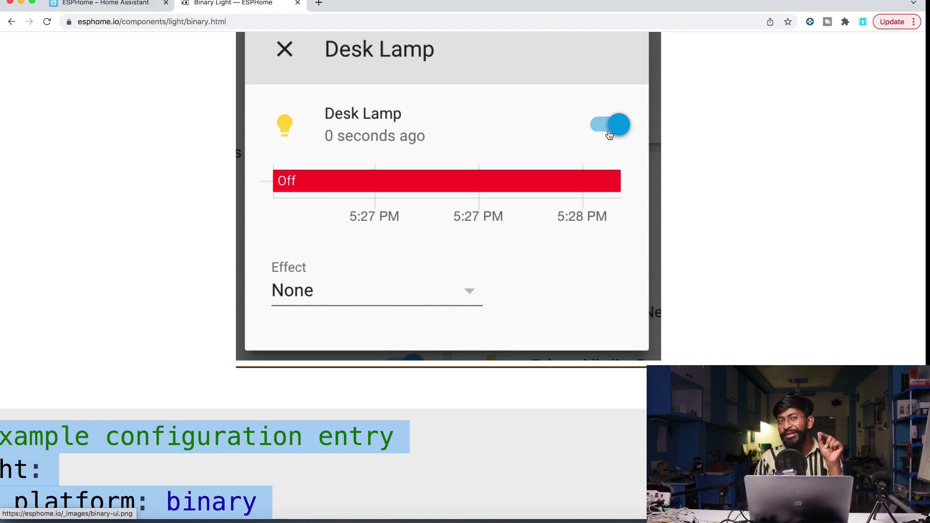
scroll(610, 135, down, 5)
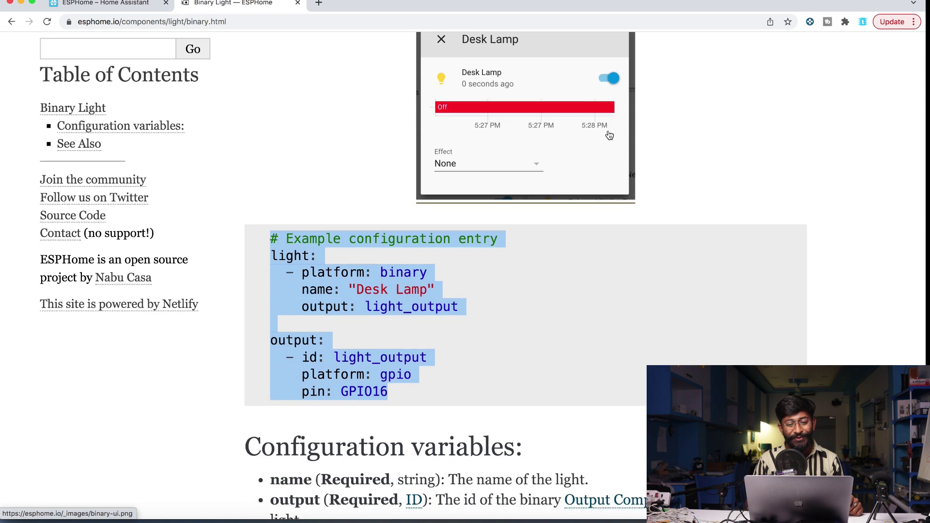
scroll(311, 264, down, 1)
right_click(312, 264)
click(319, 283)
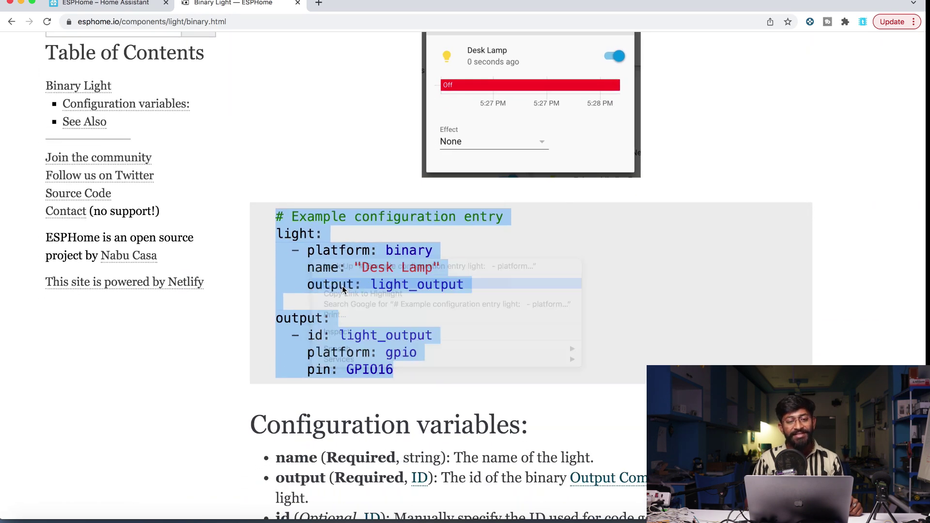
click(101, 3)
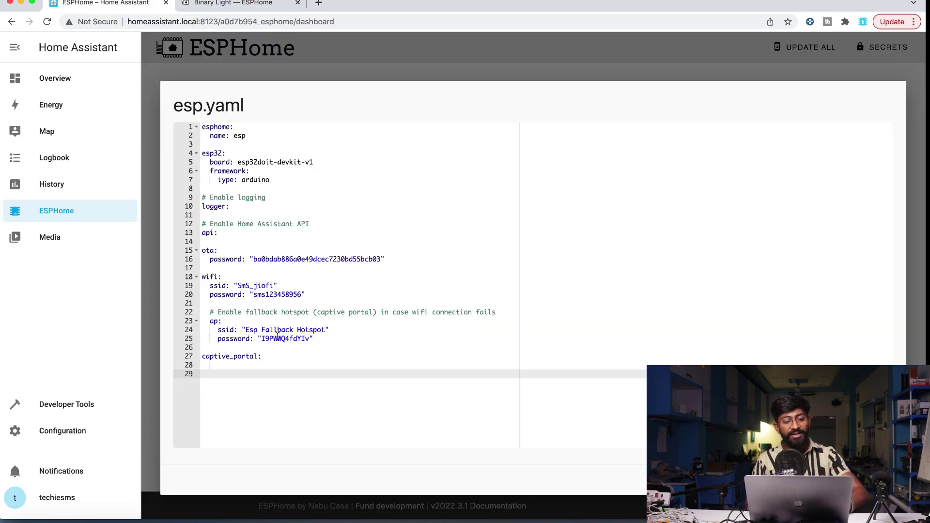
- Paste the Binary Light example into esp.yaml, rename Desk Lamp to Light1, and set the pin to 15
key(super+v)
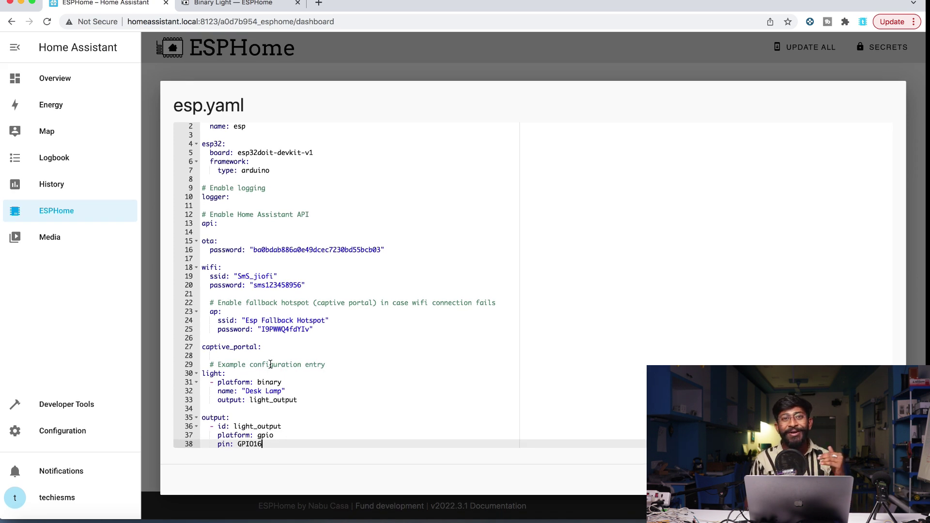
key(shift+Up)
key(shift+Up)
key(shift+Up)
key(shift+Up)
key(shift+Up)
key(shift+Up)
key(shift+Up)
key(shift+Up)
double_click(264, 444)
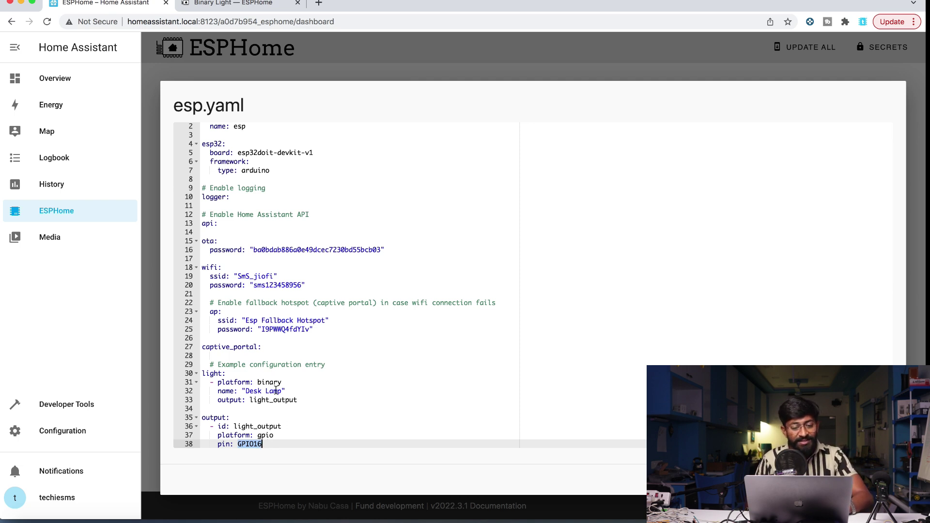
drag(245, 391, 282, 391)
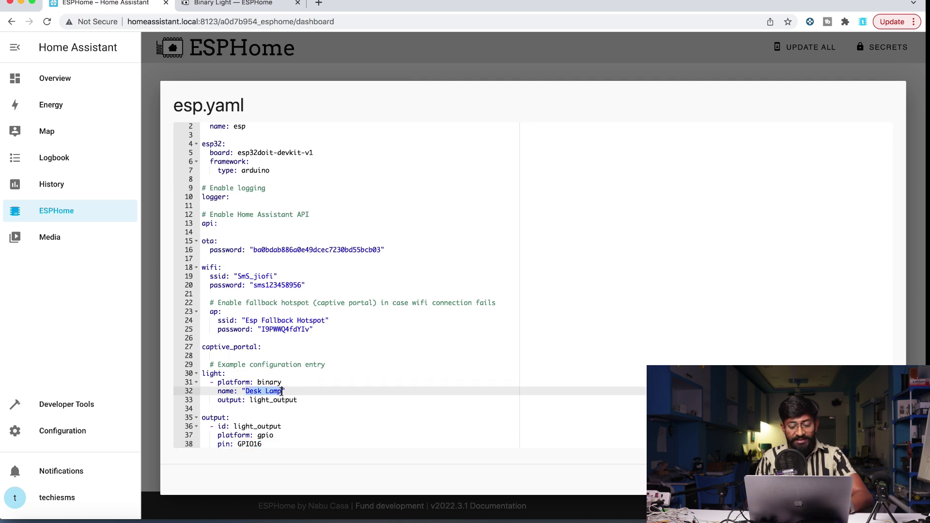
text(Light1)
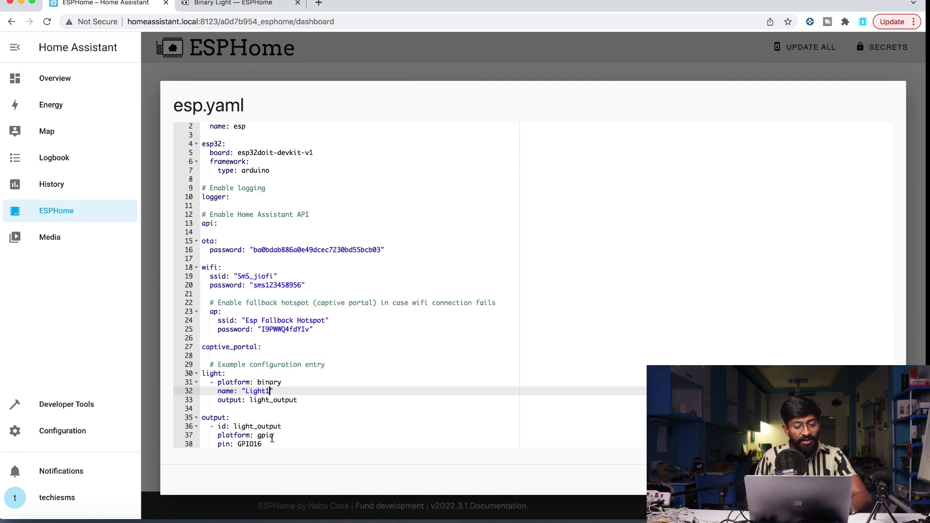
double_click(250, 444)
text(15)
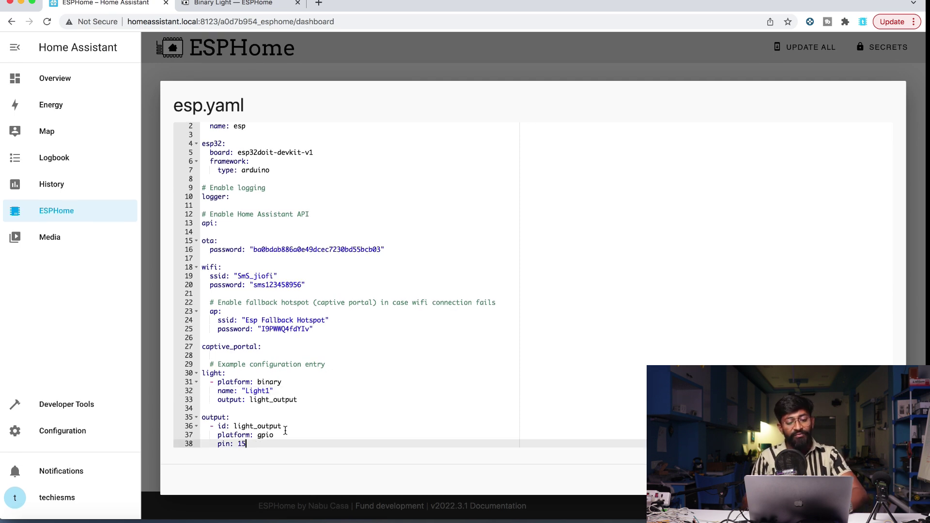
click(301, 399)
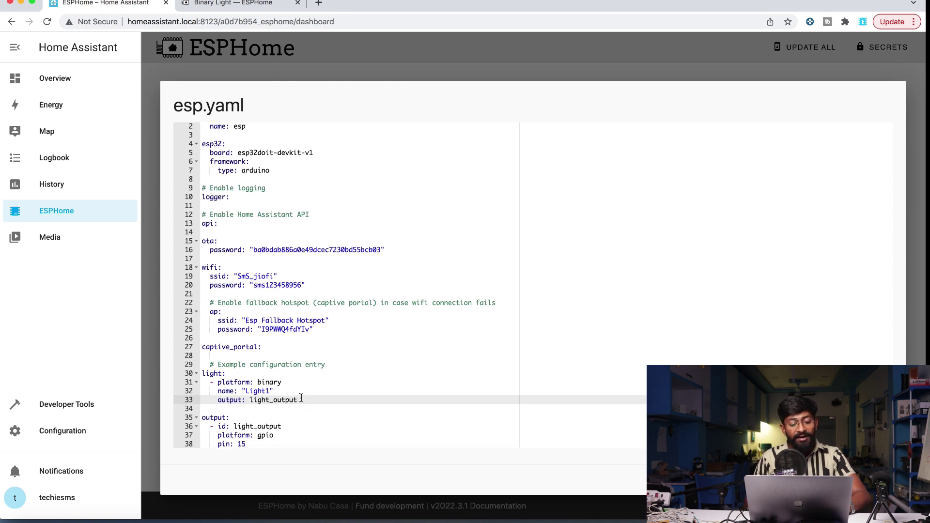
key(Return)
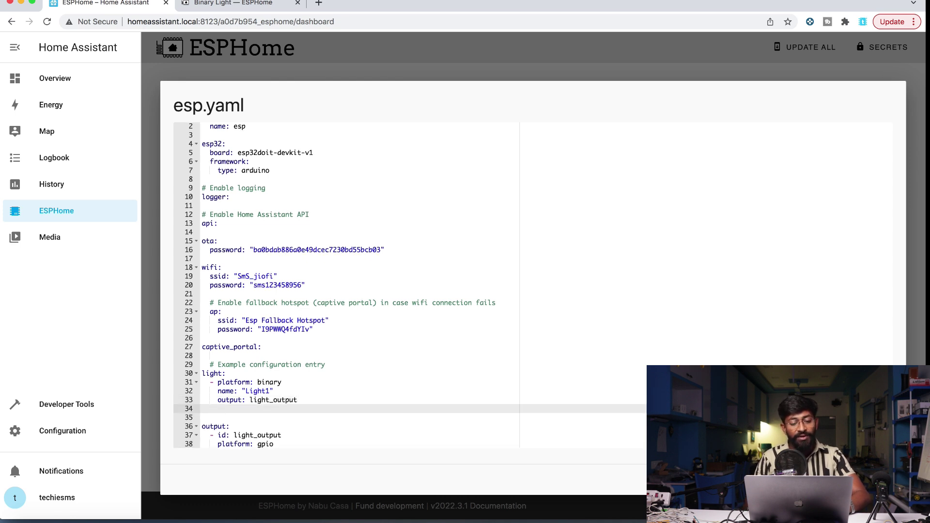
- Duplicate the Light1 entry below it and rename the copy Light2
drag(300, 401, 210, 382)
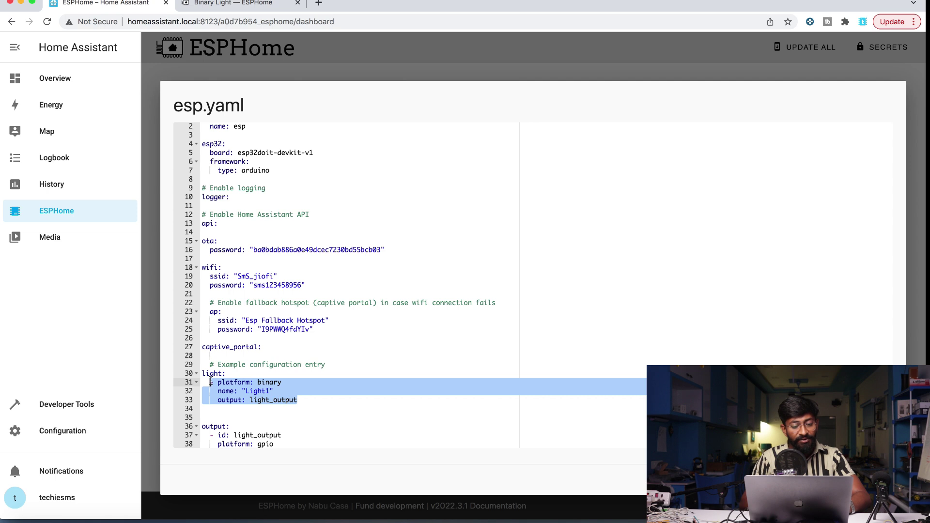
click(307, 401)
key(Return)
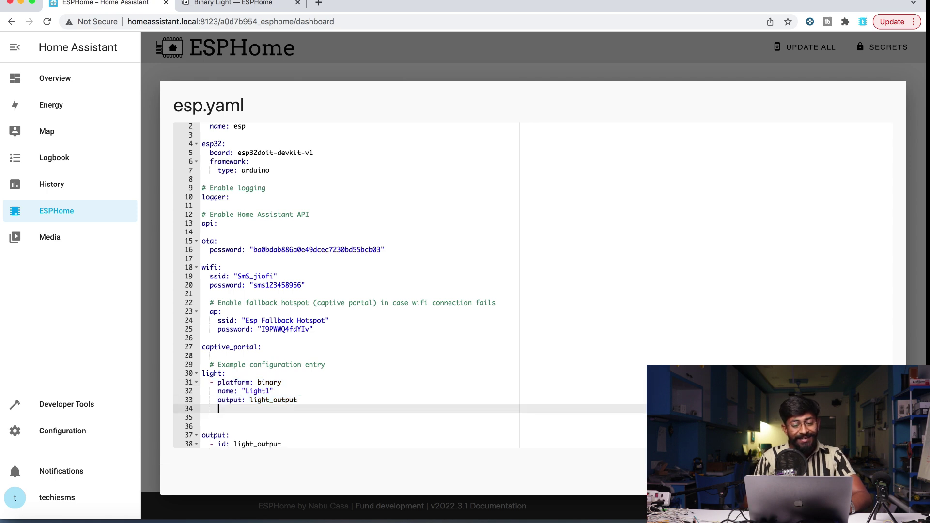
key(Return)
key(ctrl+v)
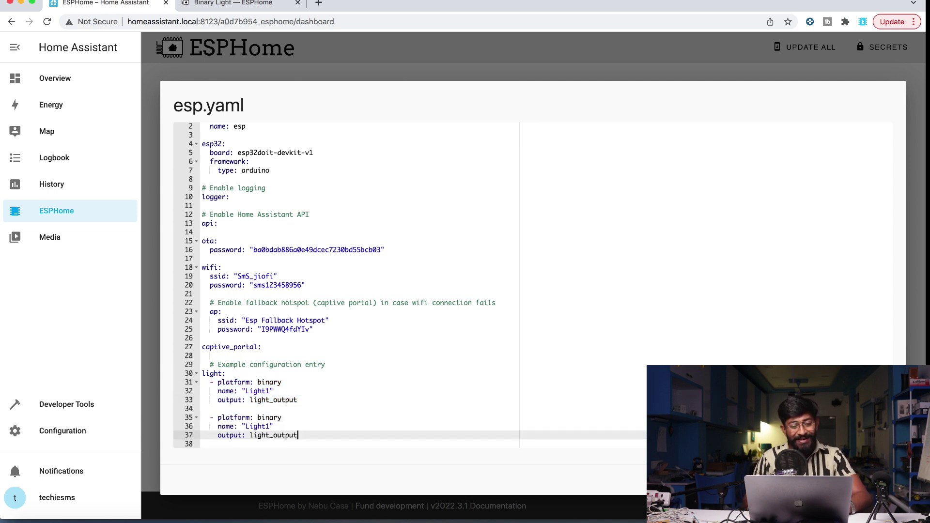
scroll(310, 387, down, 3)
click(269, 382)
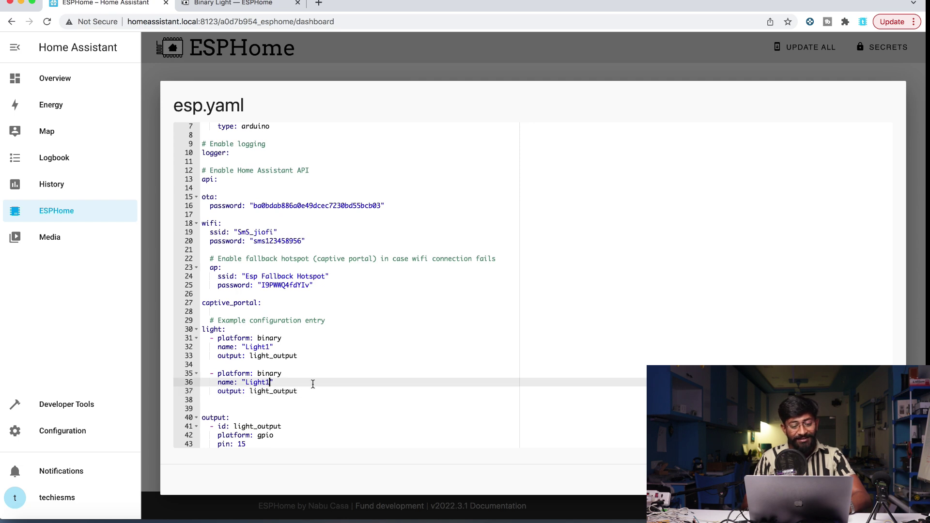
key(BackSpace)
text(2)
- Paste another copy of the light entry and rename it Light3
key(Down)
key(Return)
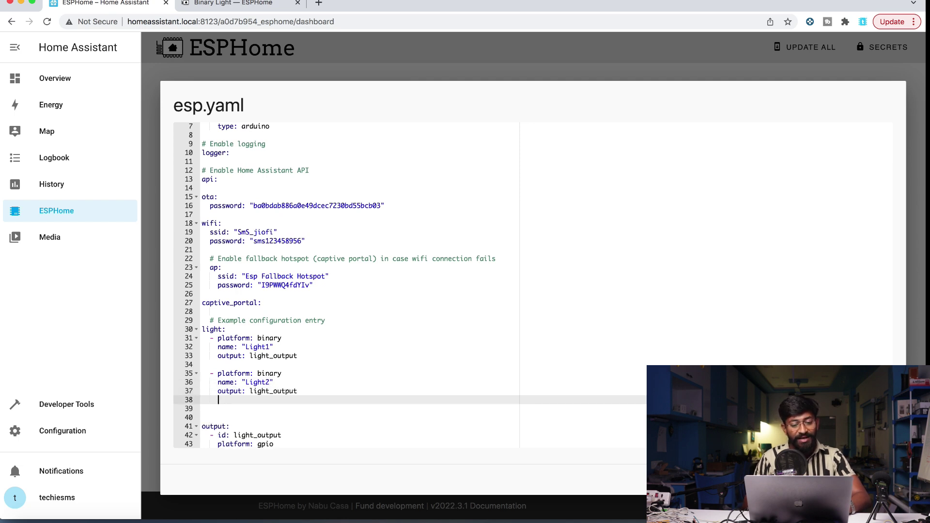
key(Return)
key(ctrl+v)
click(273, 420)
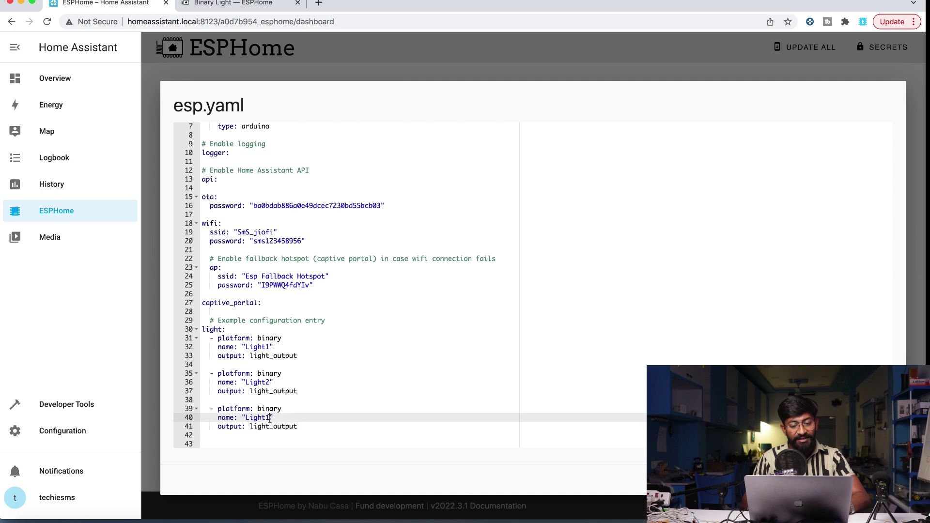
key(BackSpace)
text(3)
- Paste a fourth copy of the light entry and rename it Light4
scroll(279, 404, down, 2)
key(Down)
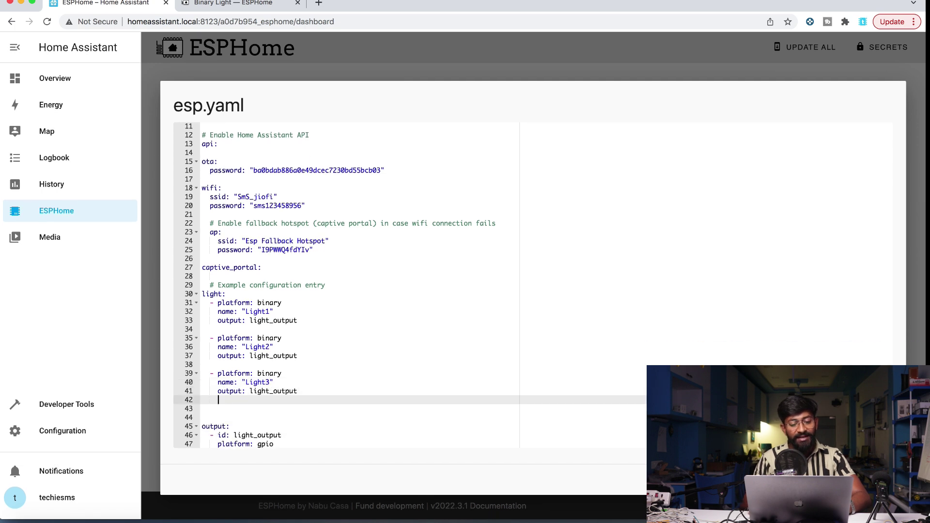
key(Return)
key(Return)
key(ctrl+v)
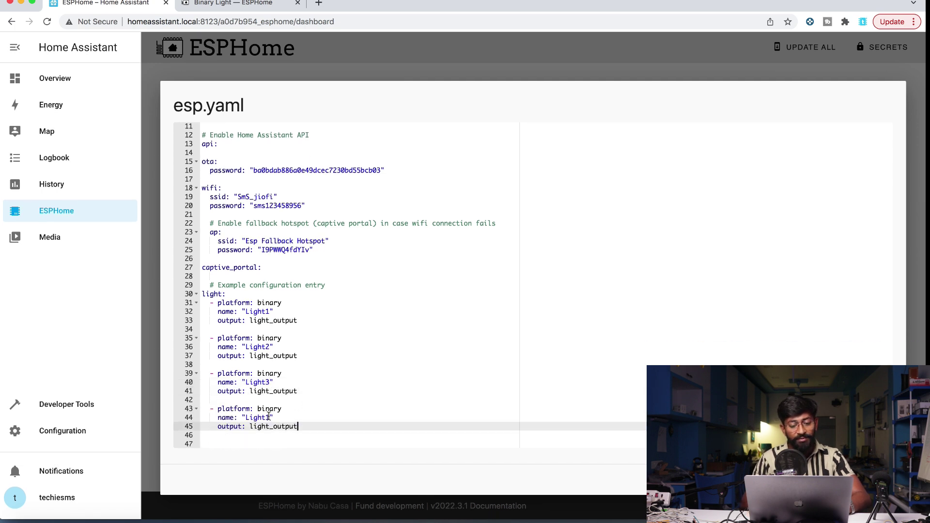
click(271, 418)
key(BackSpace)
text(4)
scroll(270, 417, down, 2)
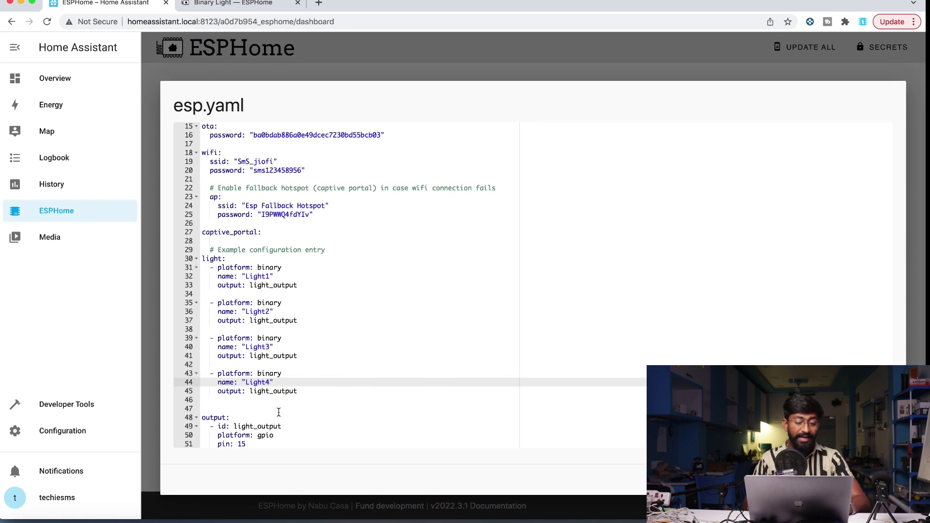
- Point Light1–Light4 at outputs light_output1 through light_output4
drag(252, 444, 211, 428)
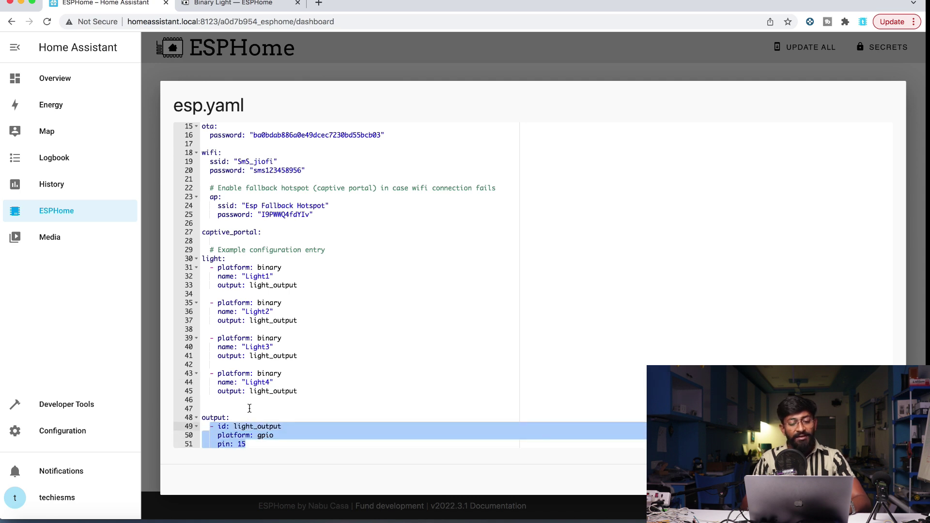
click(297, 286)
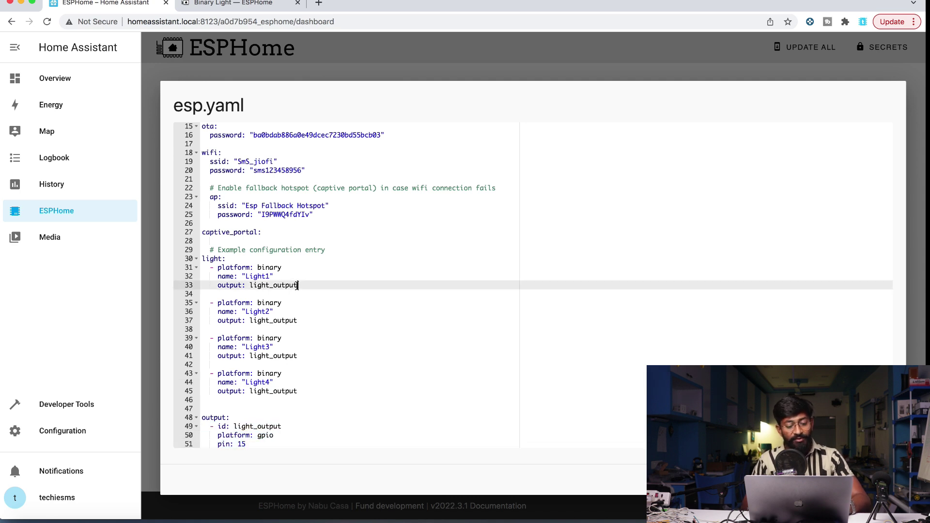
text(1)
click(299, 321)
text(2)
click(298, 356)
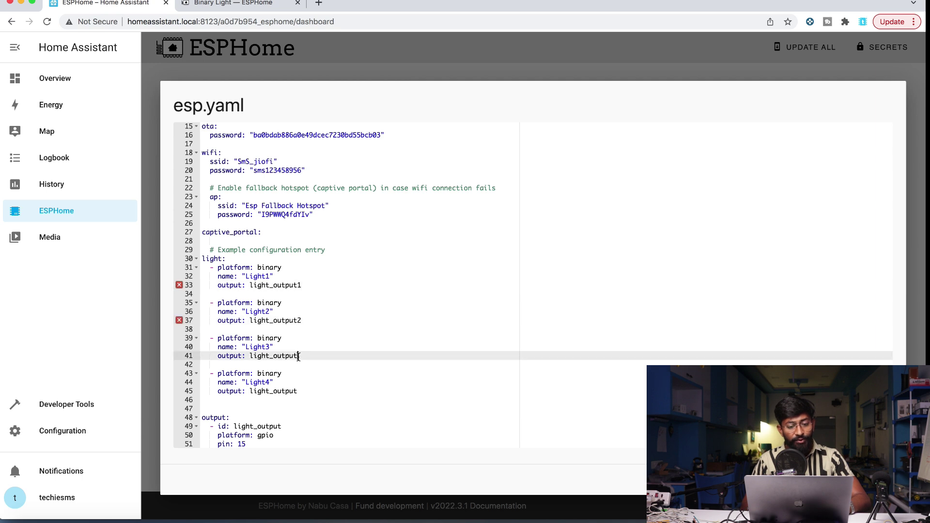
text(3)
click(299, 391)
text(4)
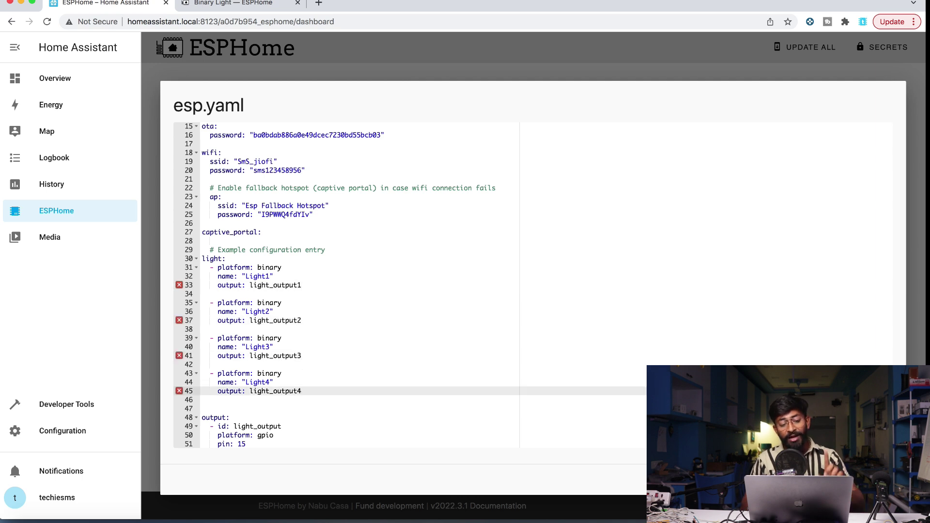
- Rename the pin 15 output's id to light_output1 and select its whole block
mouse_move(180, 285)
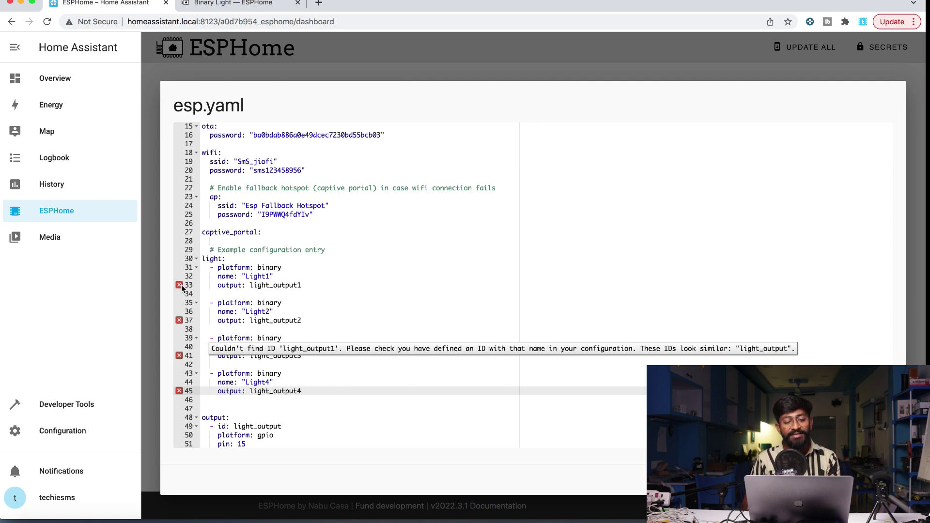
double_click(290, 285)
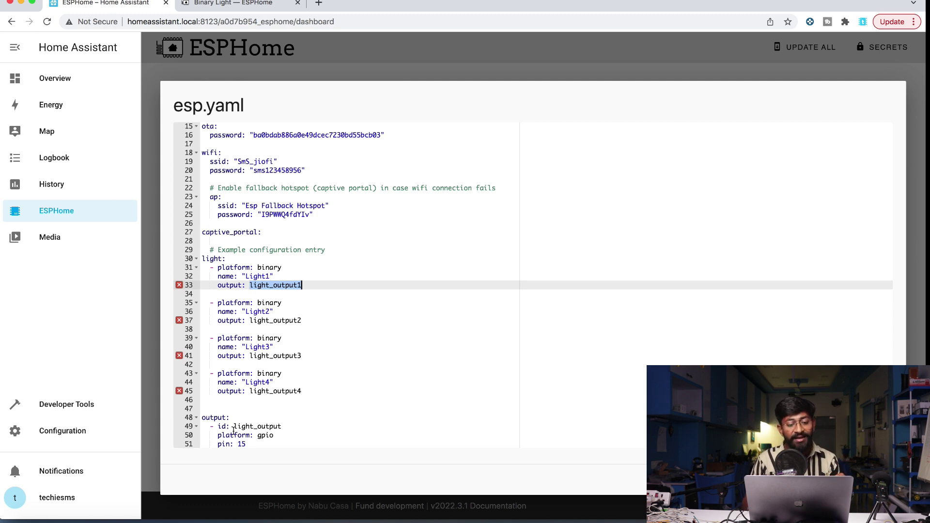
double_click(221, 418)
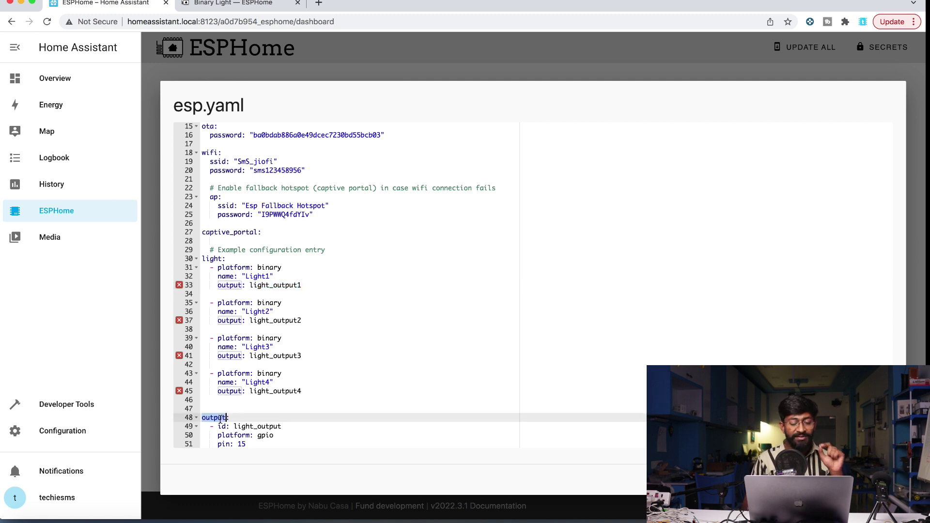
click(283, 426)
text(1)
click(311, 291)
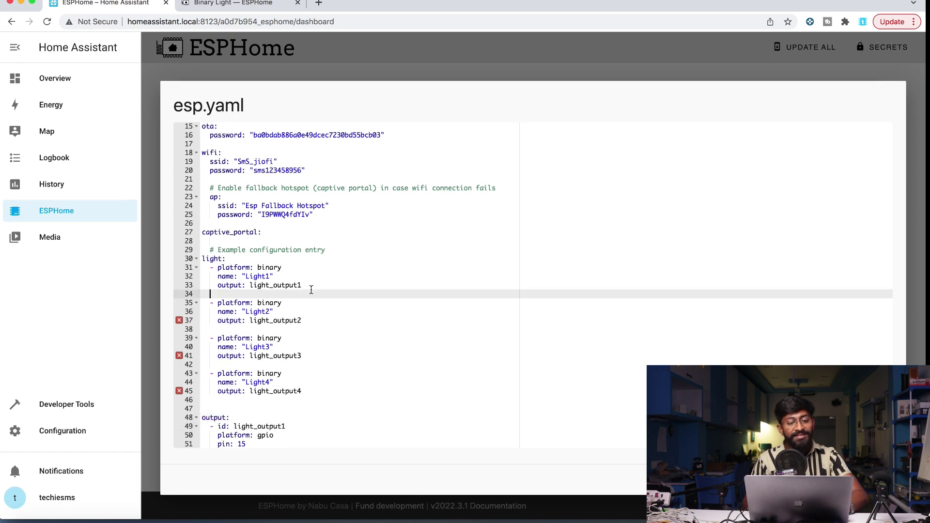
drag(311, 289, 206, 259)
click(250, 444)
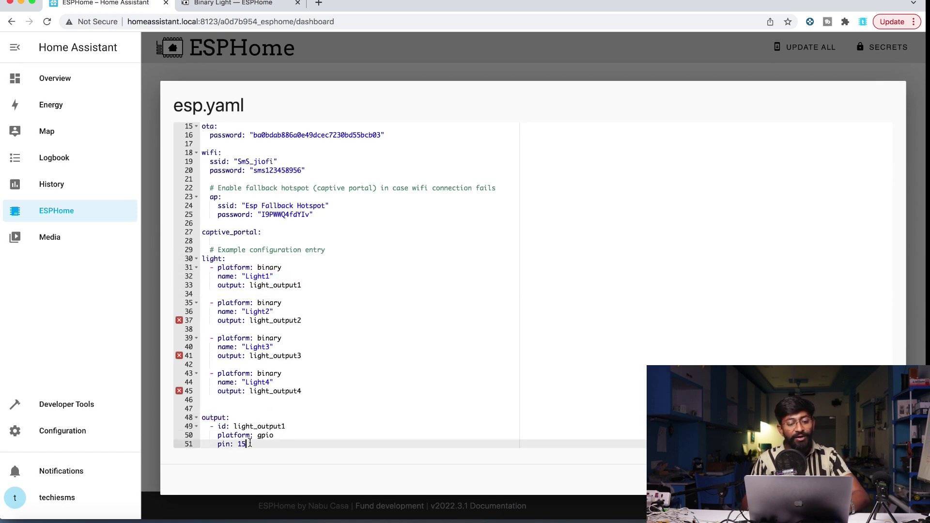
drag(249, 444, 209, 427)
key(ctrl+c)
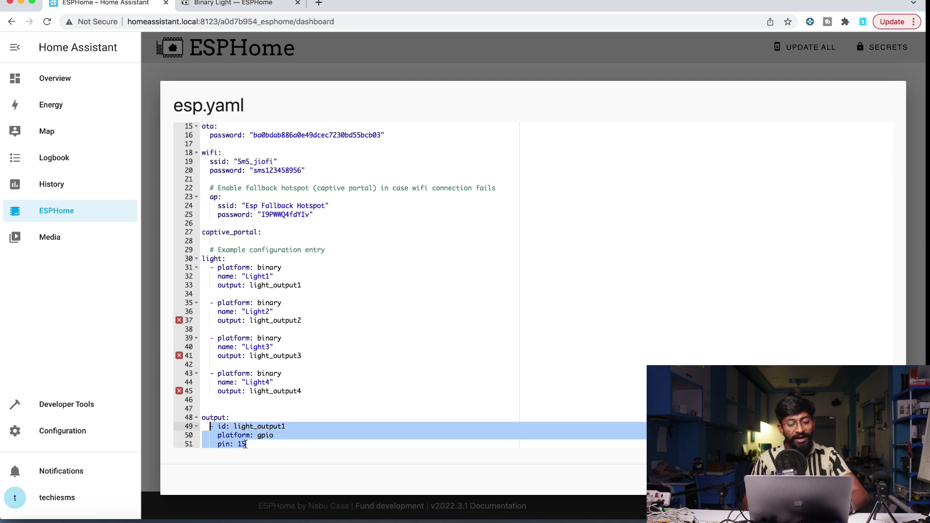
- Add a second output block with id light_output2 on pin 2
click(247, 444)
key(Return)
key(Return)
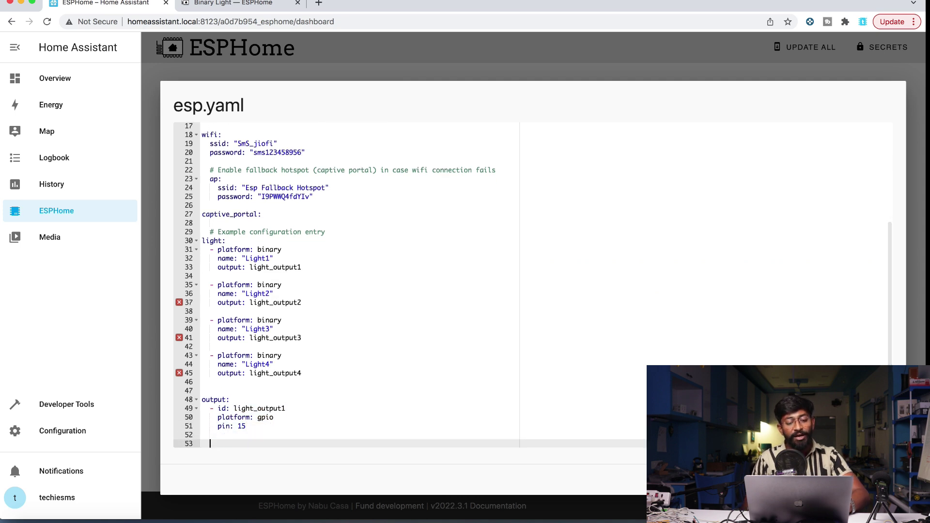
key(ctrl+v)
click(286, 426)
key(BackSpace)
text(2)
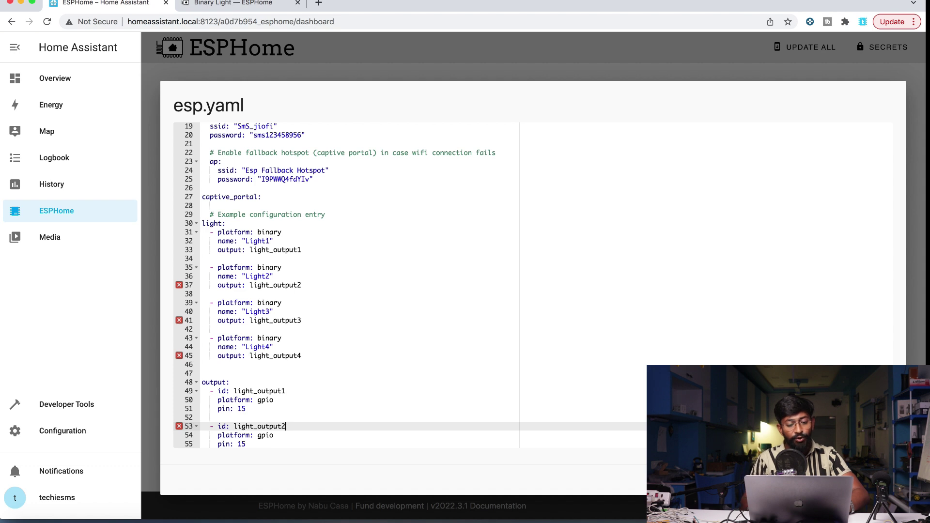
click(241, 444)
text(2)
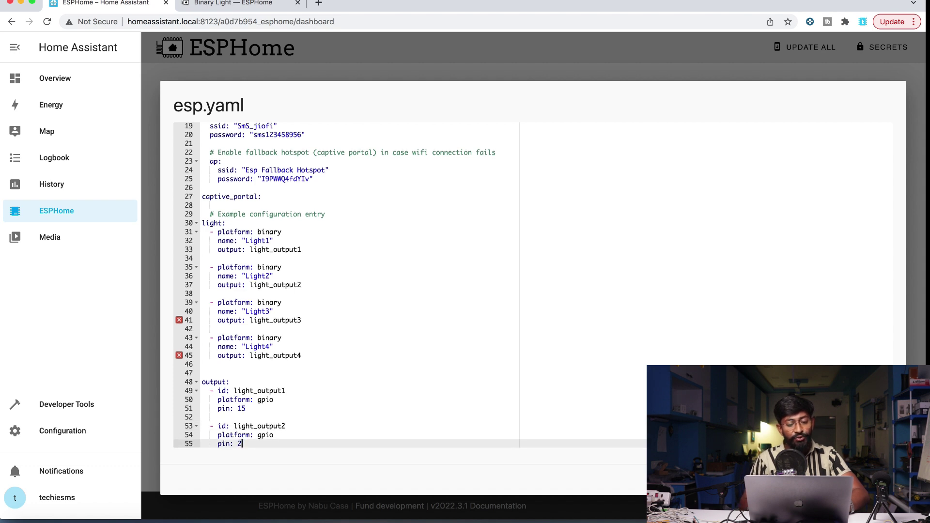
- Add a third output block with id light_output3 on pin 4
key(Return)
key(Return)
key(ctrl+v)
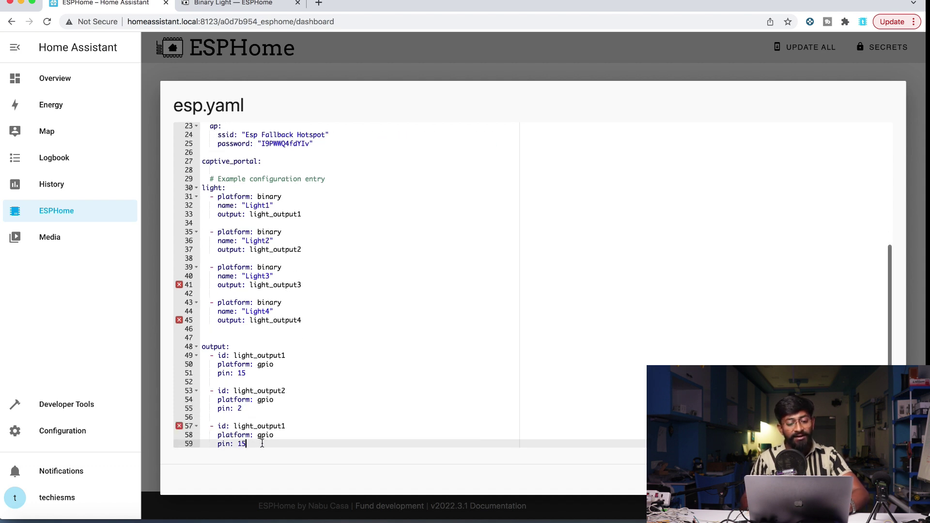
click(287, 426)
key(BackSpace)
text(3)
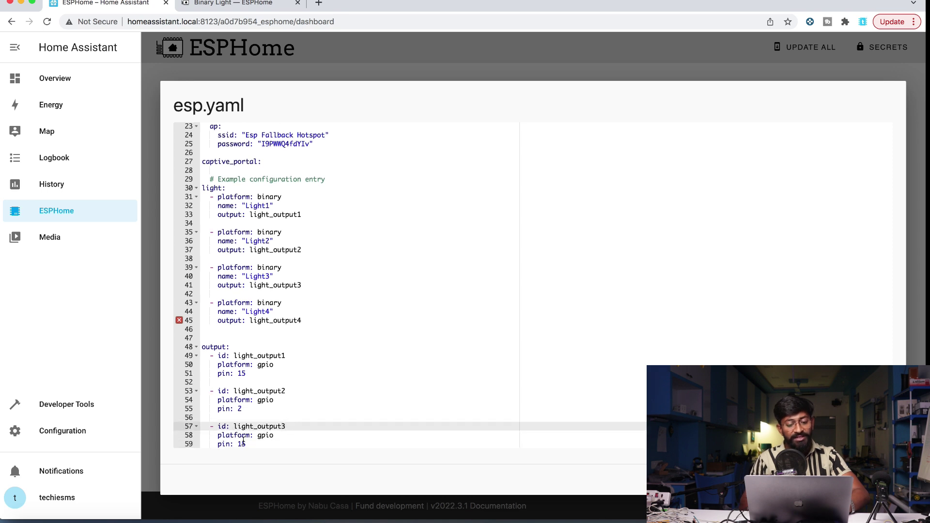
double_click(241, 443)
text(4)
- Add a fourth output block with id light_output4 on pin 22
key(Return)
key(Return)
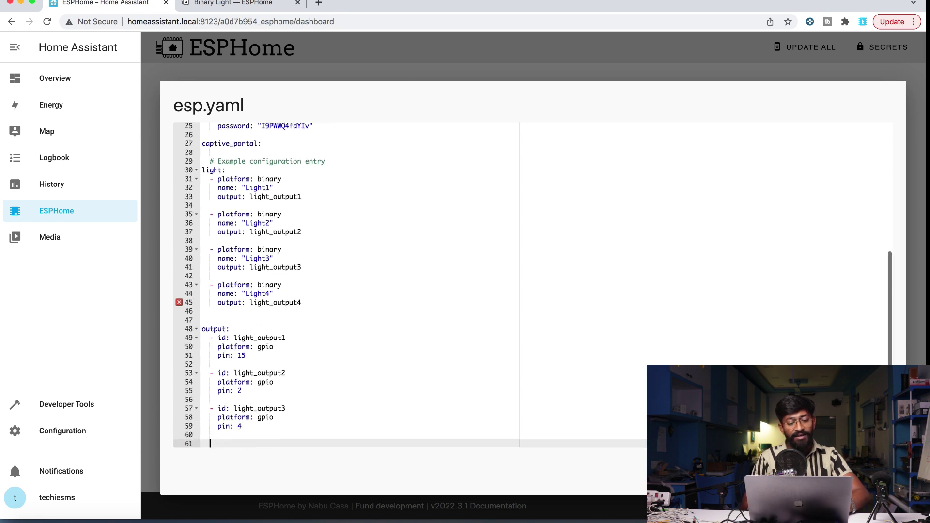
key(ctrl+v)
click(287, 426)
key(BackSpace)
text(4)
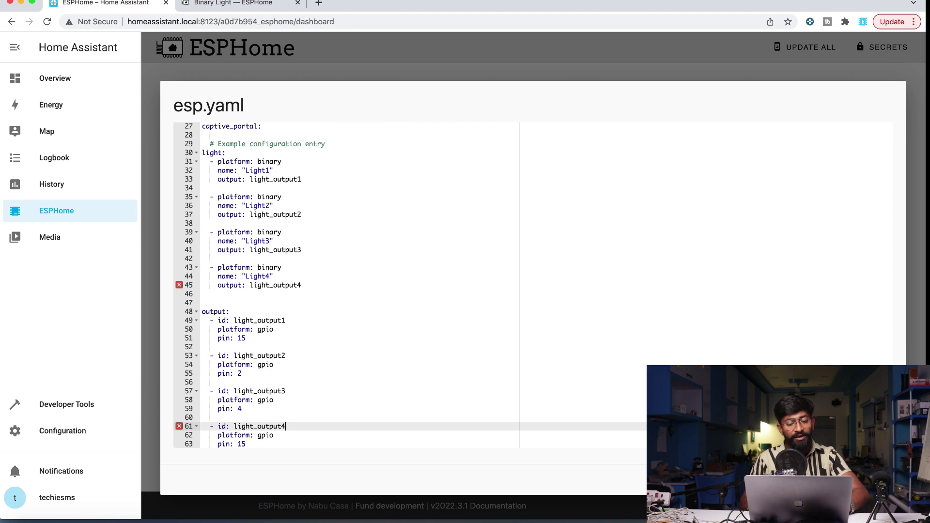
double_click(242, 444)
text(22)
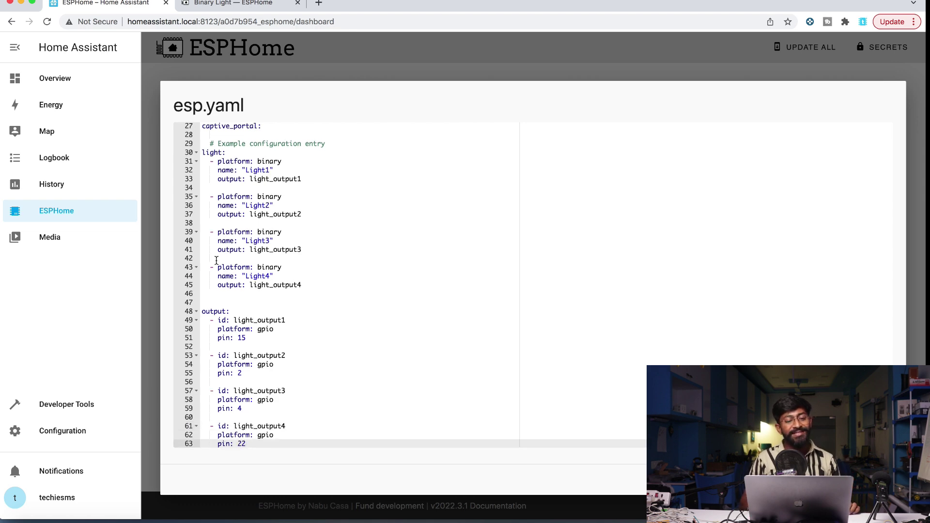
- Scroll through the light and output sections to review the completed configuration
scroll(217, 261, up, 10)
scroll(217, 260, down, 10)
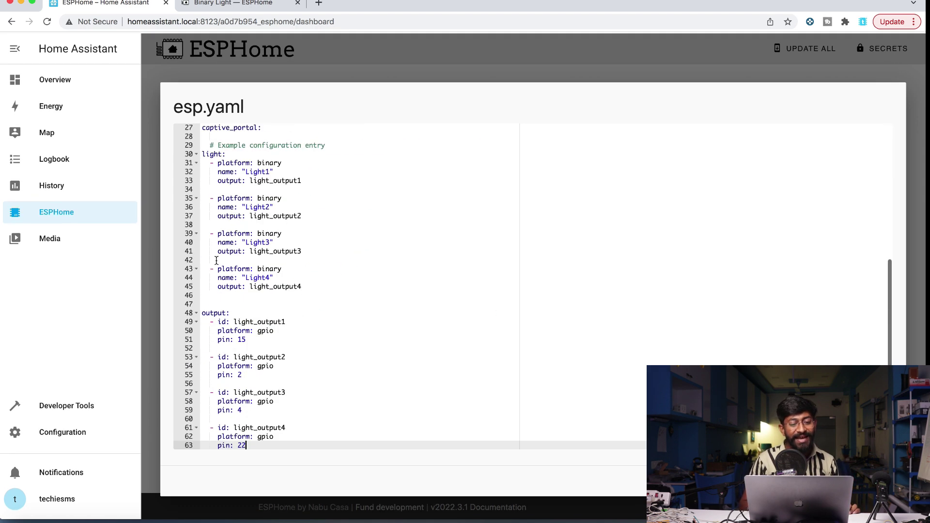
scroll(217, 261, down, 1)
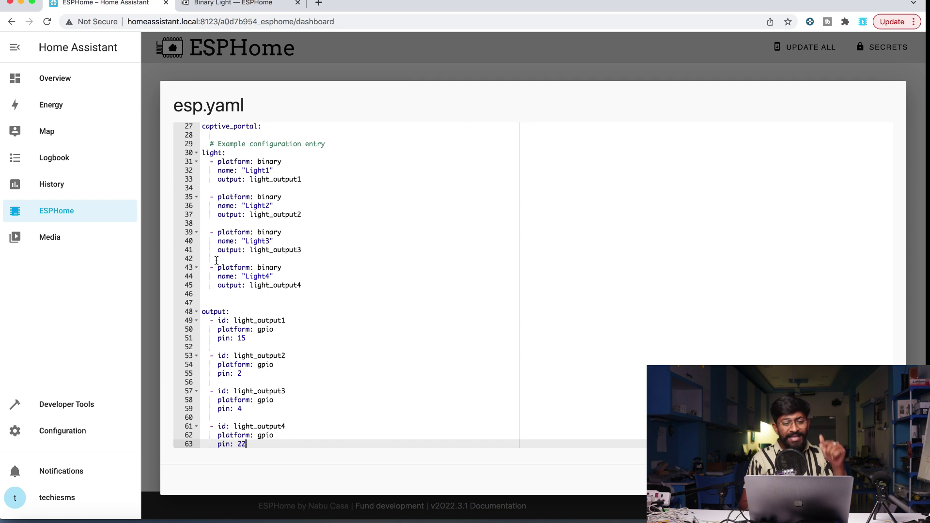
double_click(241, 329)
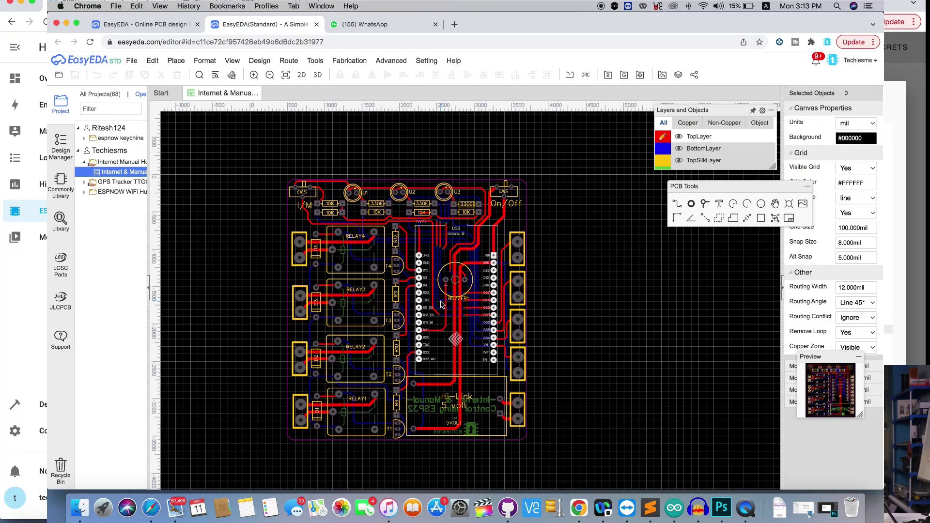
scroll(440, 304, up, 3)
scroll(441, 304, up, 2)
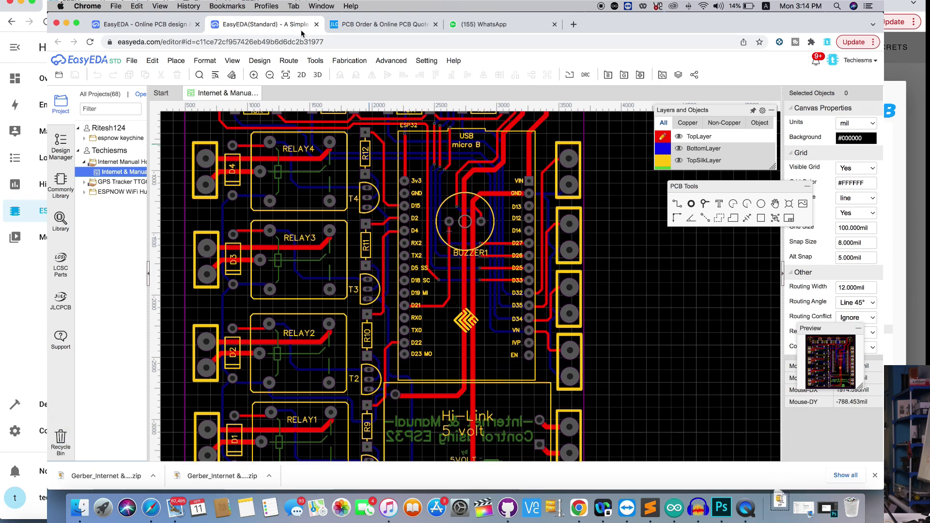
- Upload the relay-board Gerber zip from Downloads and save the green five-piece PCB order to cart
click(365, 27)
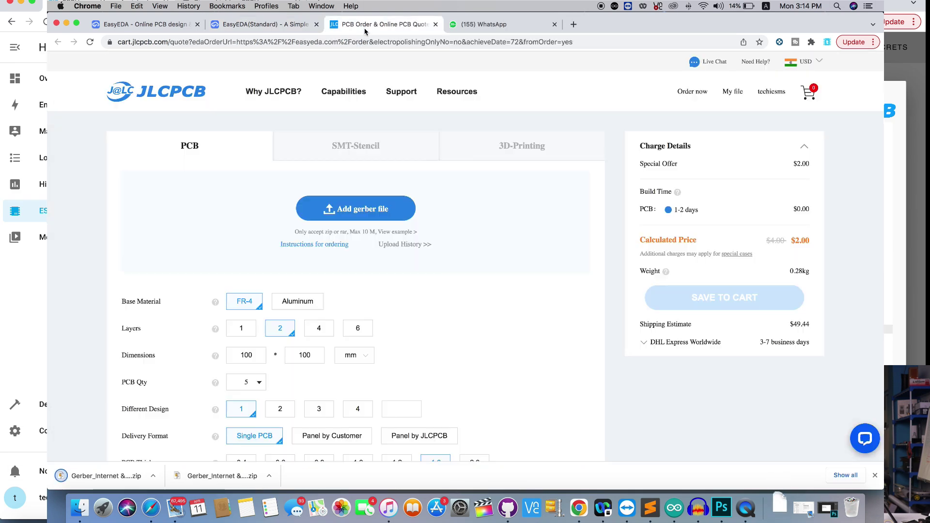
click(335, 208)
click(440, 85)
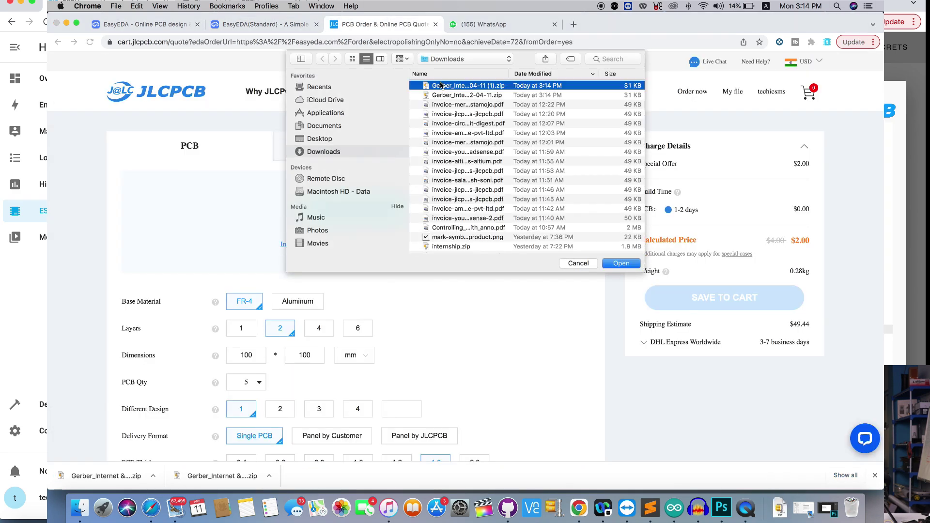
double_click(441, 85)
click(347, 213)
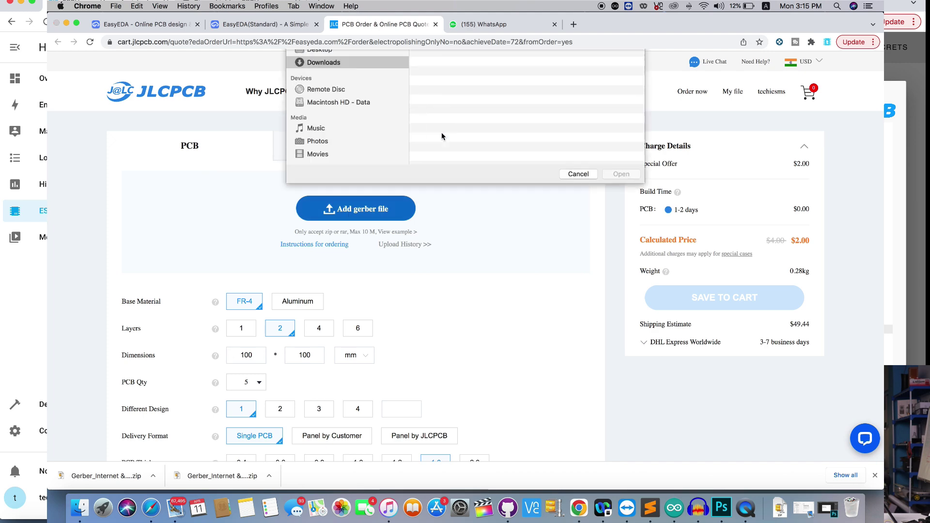
double_click(442, 92)
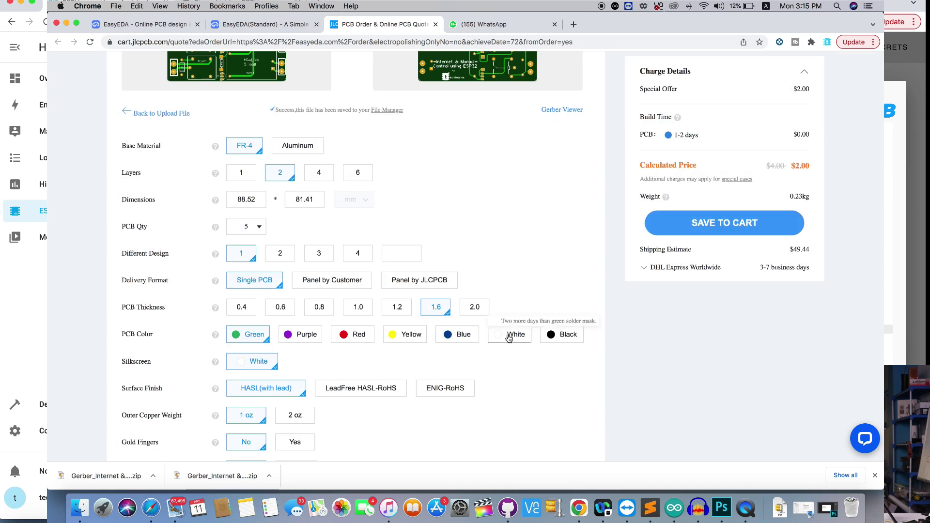
click(259, 341)
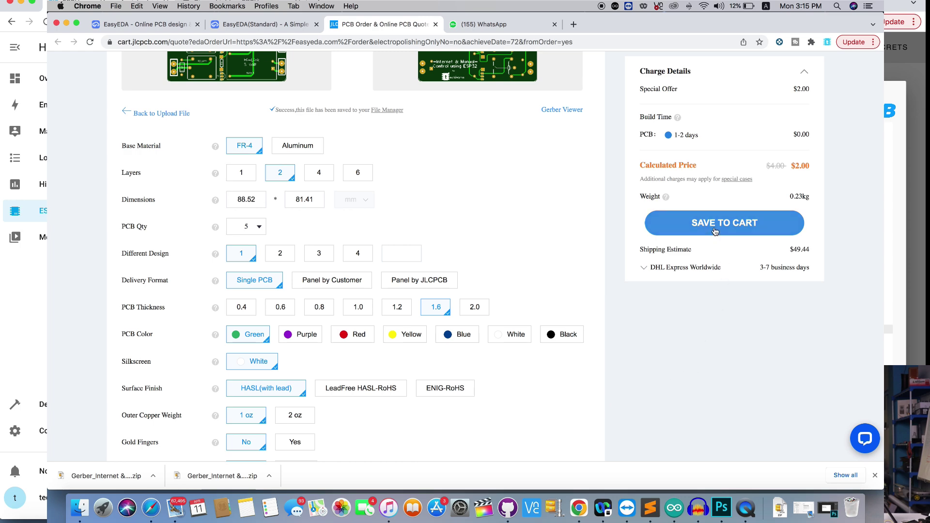
click(715, 230)
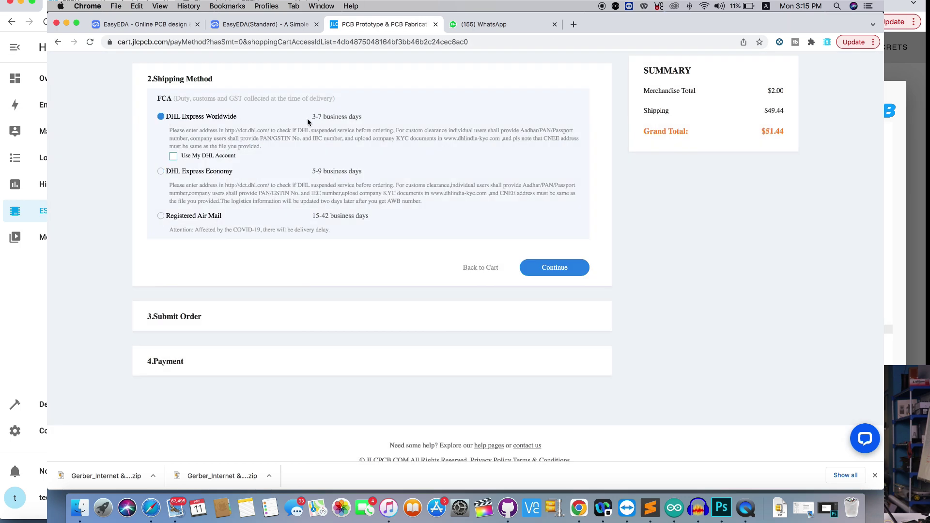
drag(307, 118, 365, 121)
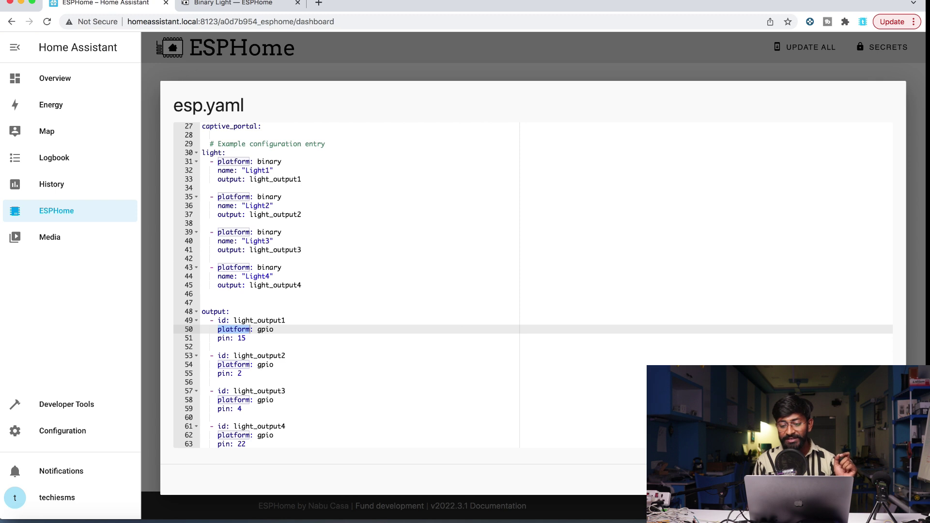
- Save the edited esp.yaml with Ctrl+S
key(ctrl+s)
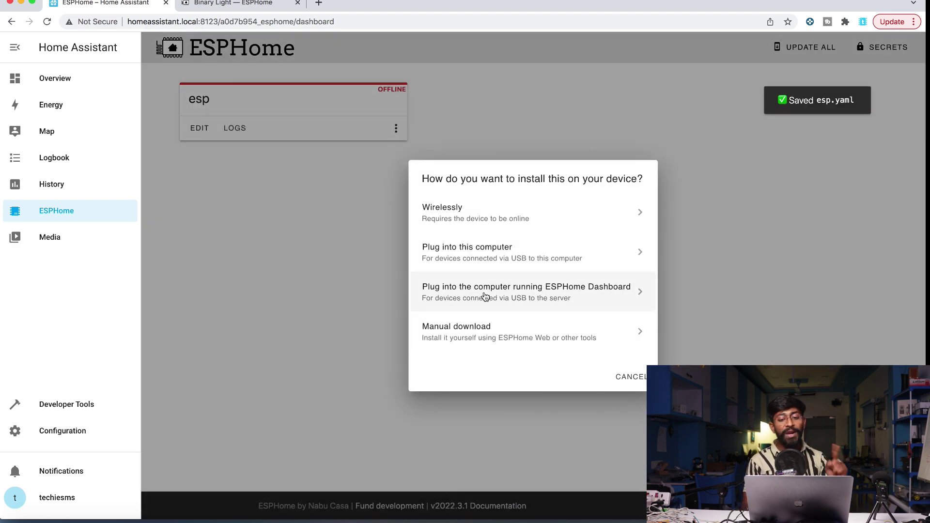
- Install via the ESPHome server's USB, choosing the CP2102 UART bridge on /dev/ttyUSB0
click(580, 295)
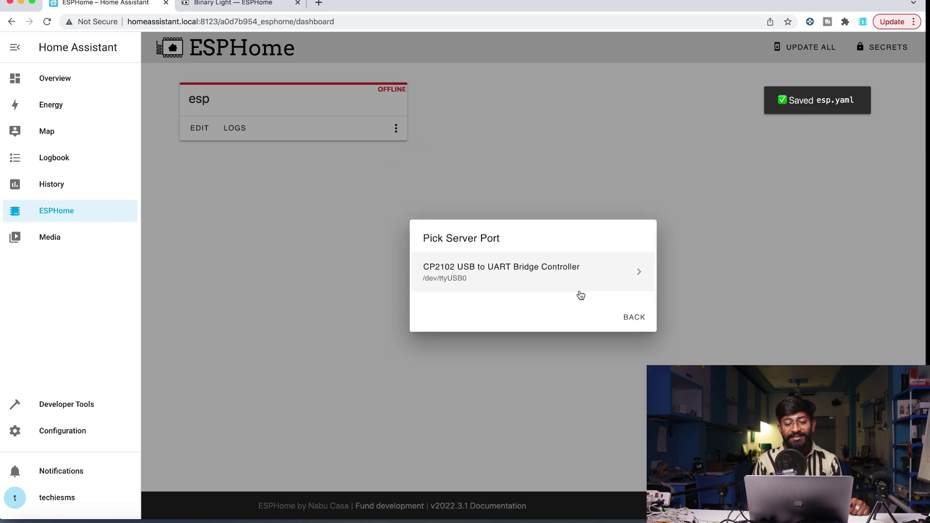
click(469, 284)
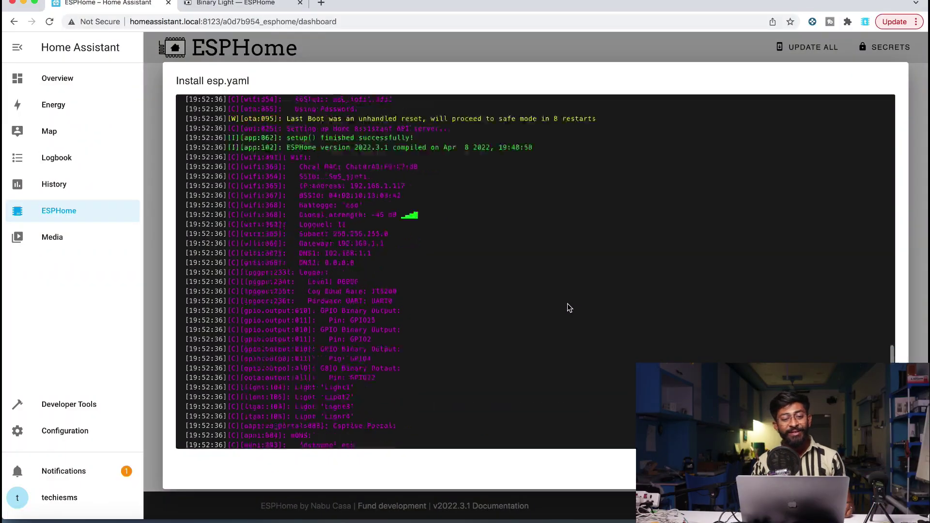
- Check the install log's WiFi Connected message and network, then dismiss the log
scroll(568, 305, up, 10)
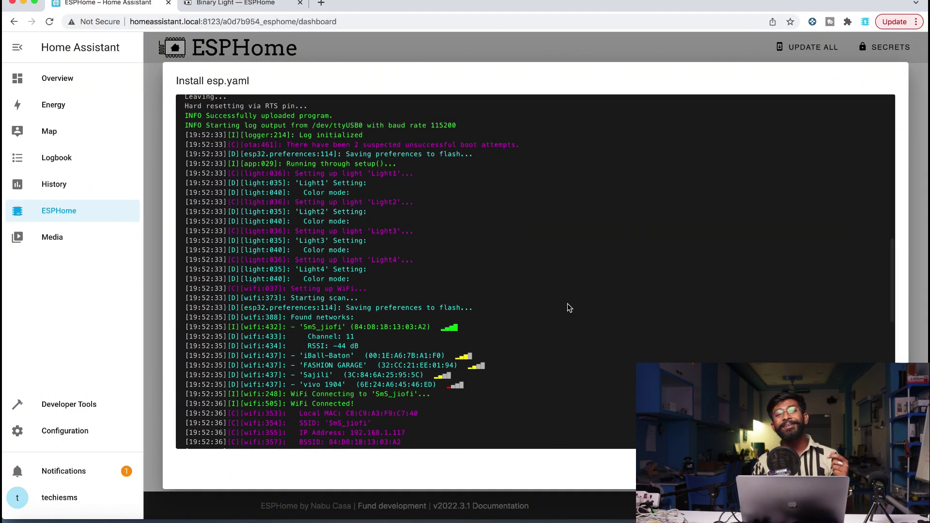
scroll(567, 308, down, 5)
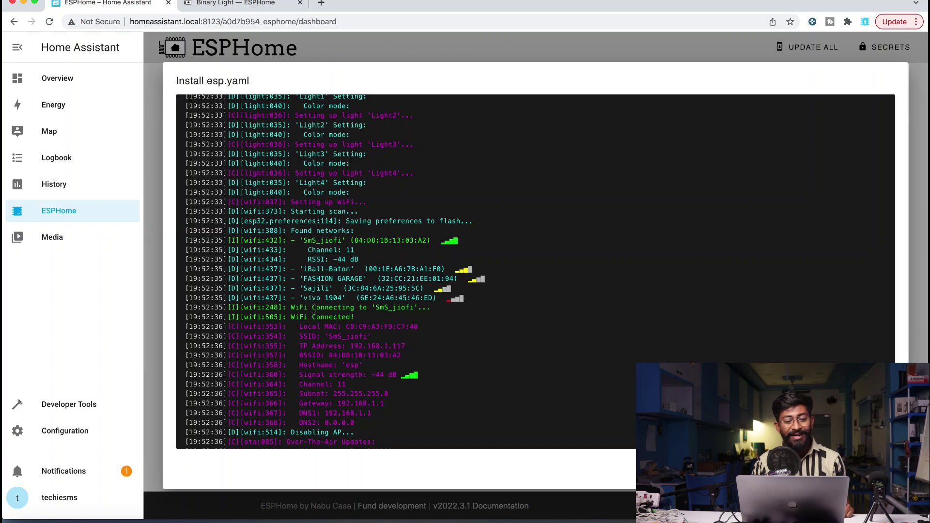
drag(358, 318, 287, 317)
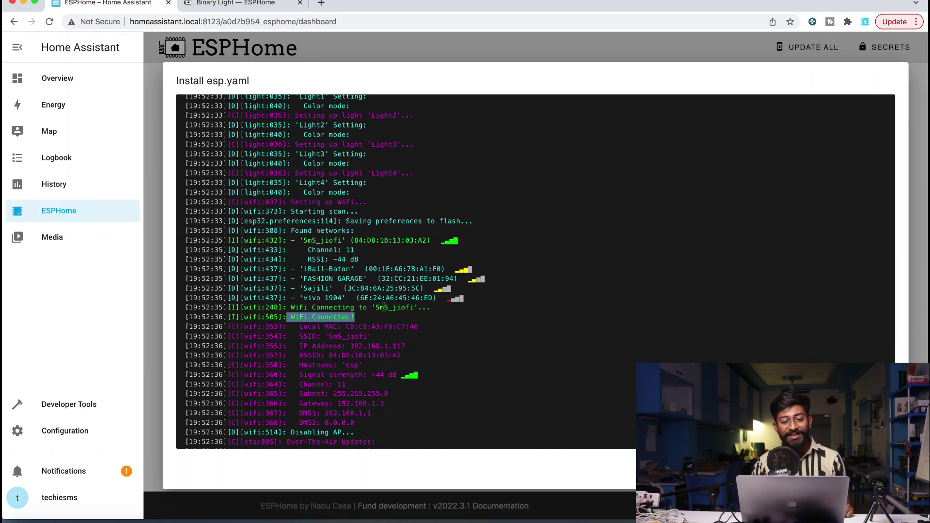
drag(376, 307, 422, 308)
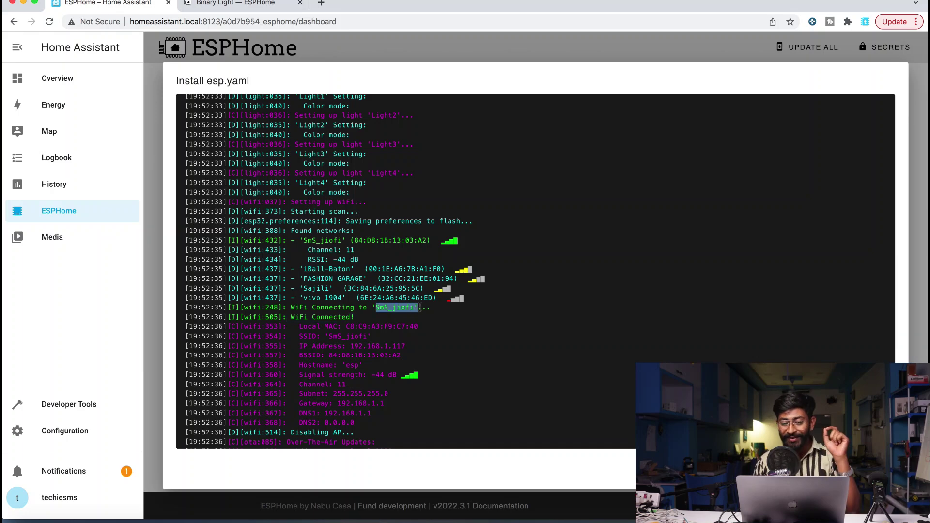
scroll(420, 308, down, 15)
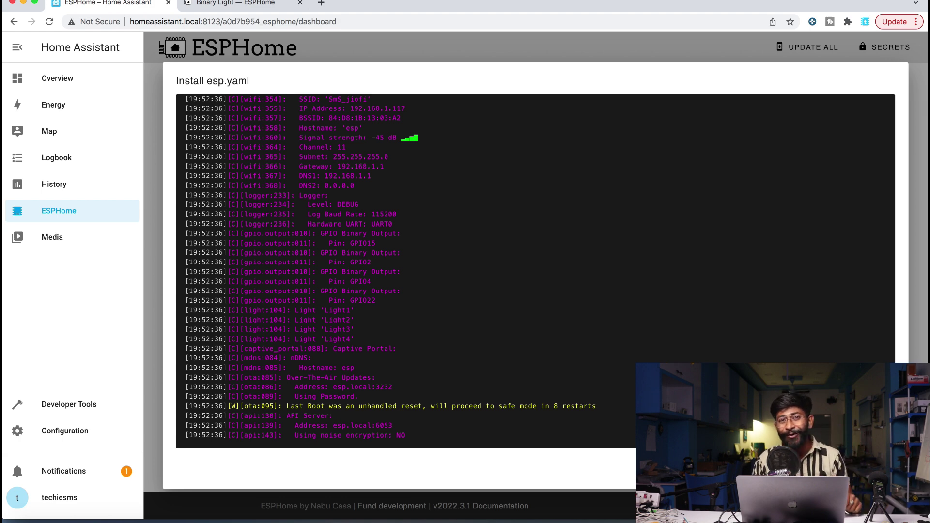
key(Escape)
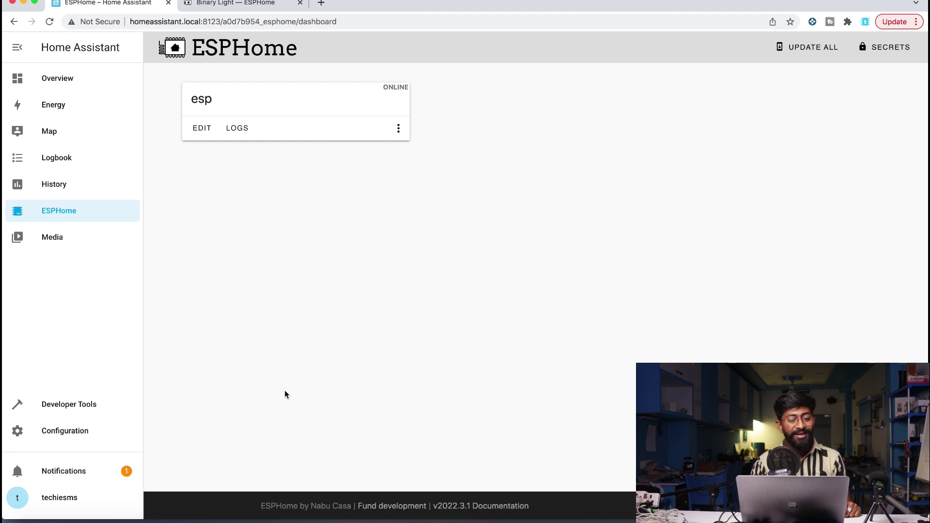
- Follow the New devices discovered notification to the Integrations page showing esp
click(105, 473)
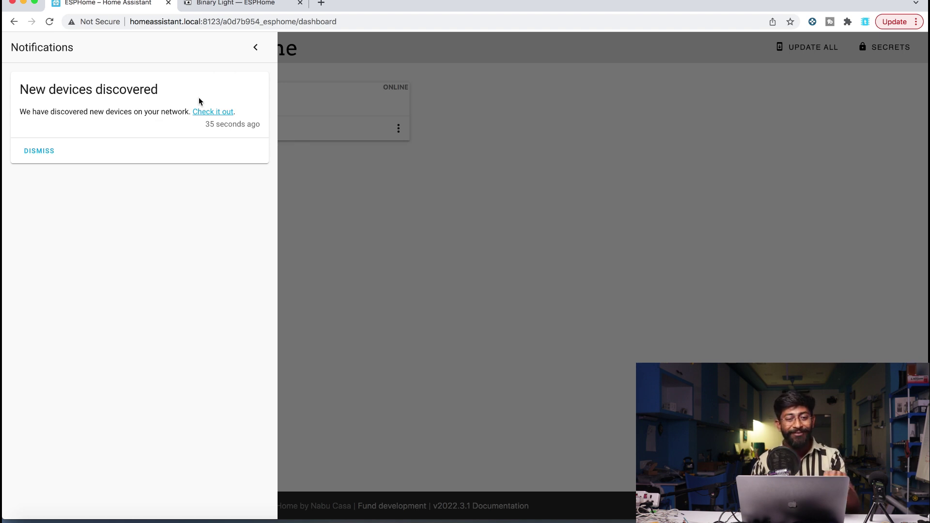
click(217, 112)
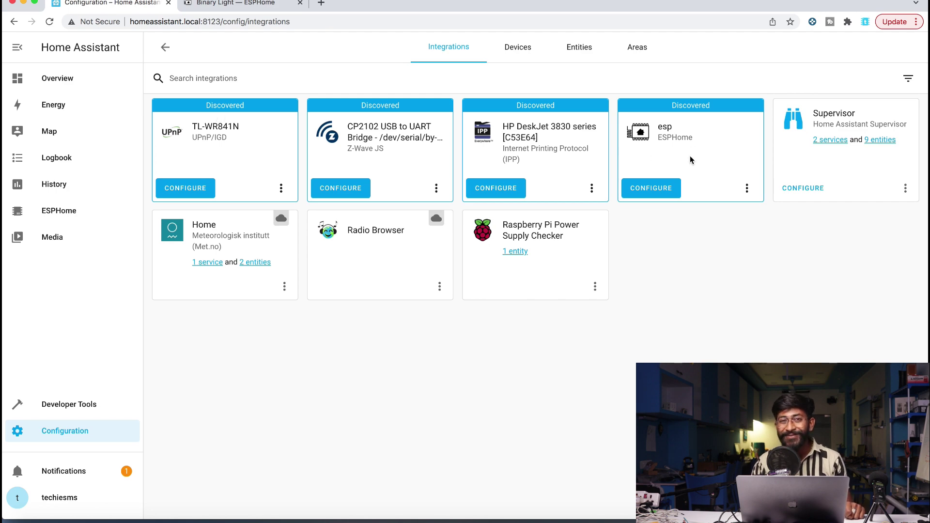
- Confirm adding the discovered esp node and create a new 'studio' area
click(658, 189)
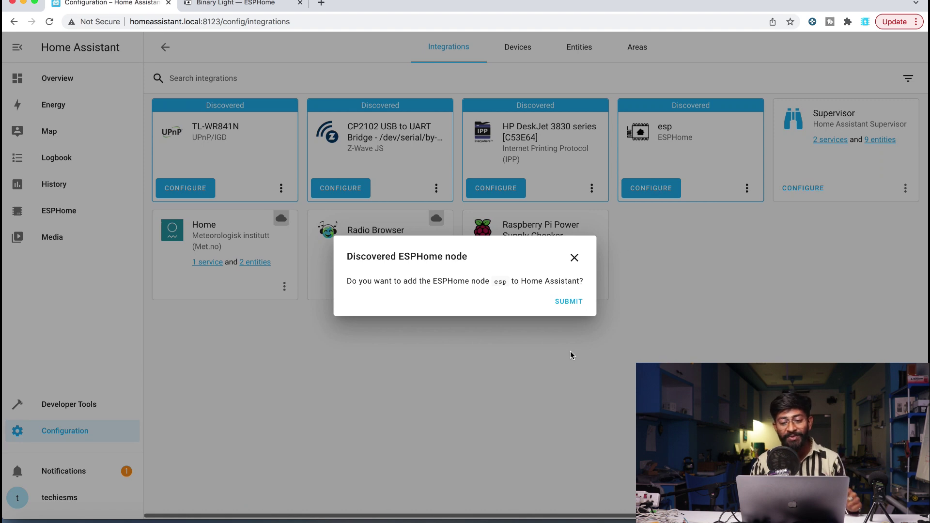
click(571, 301)
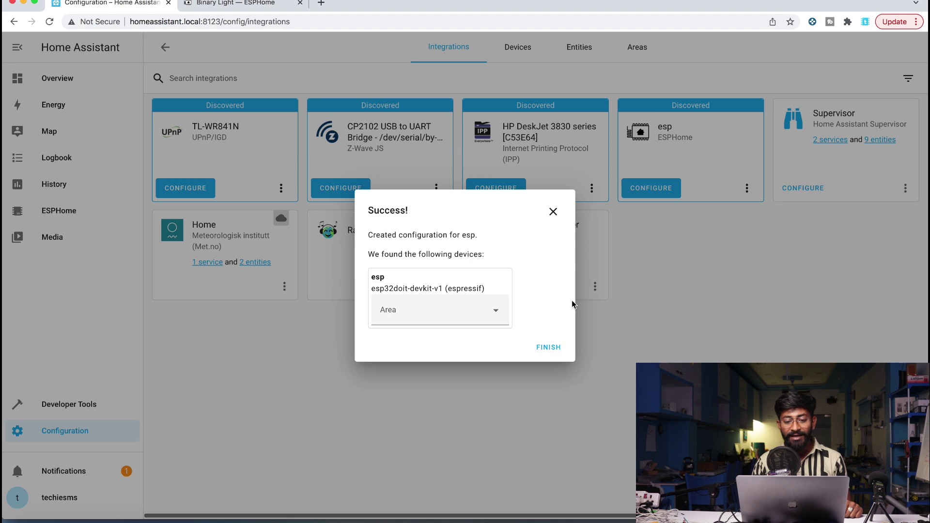
click(495, 314)
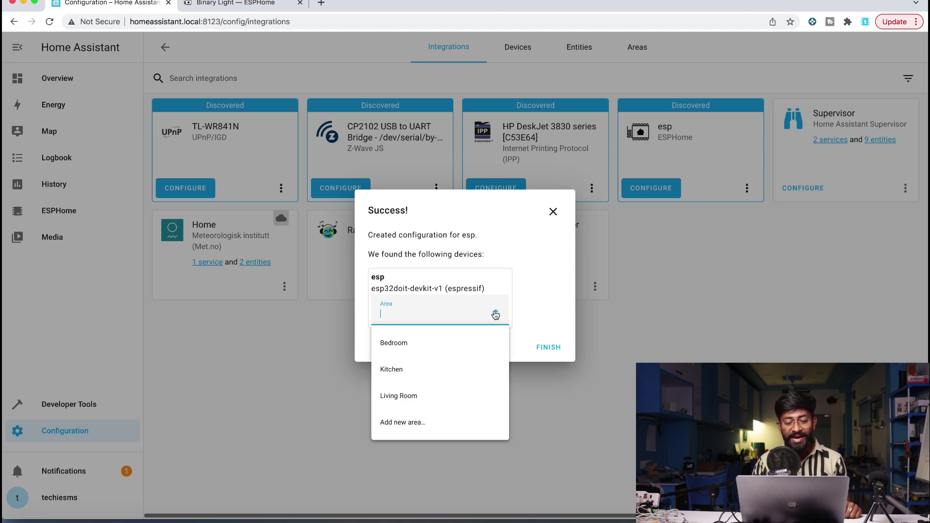
click(413, 430)
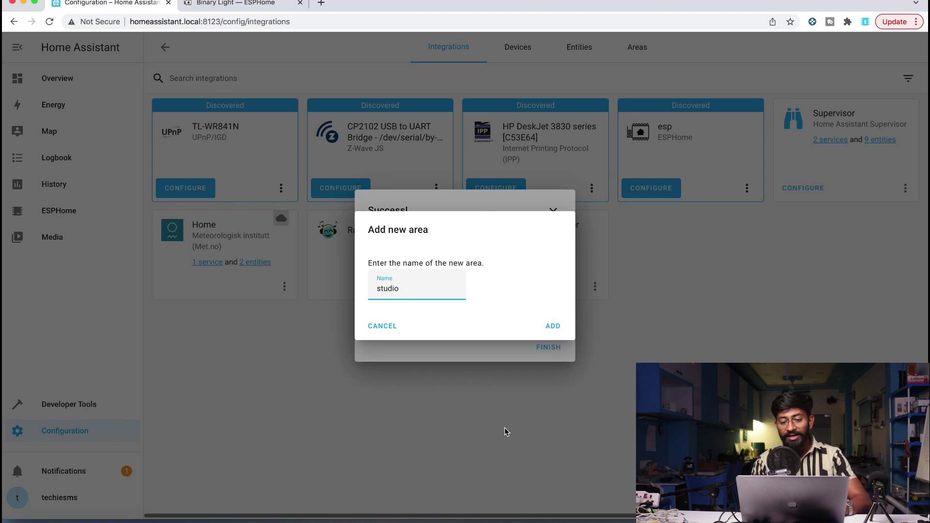
click(558, 327)
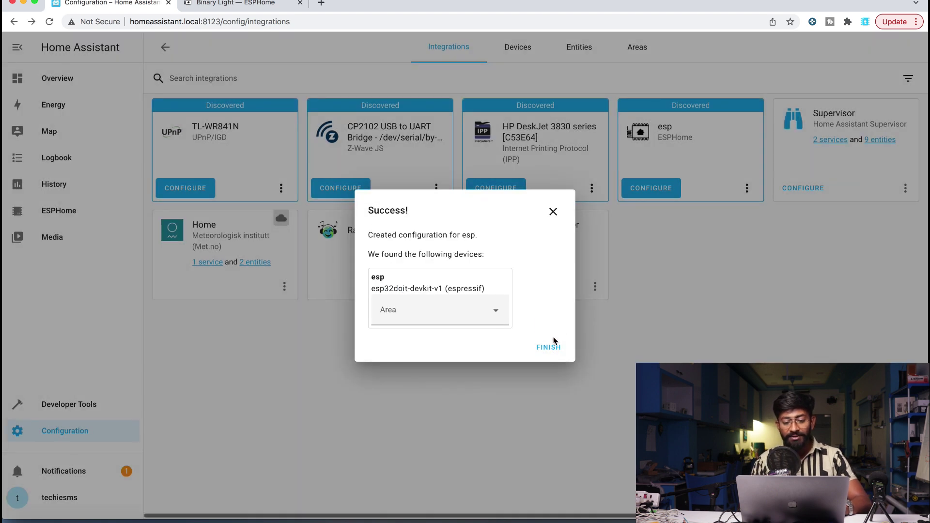
- Try creating the studio area again and dismiss the 'name already in use' error
click(497, 311)
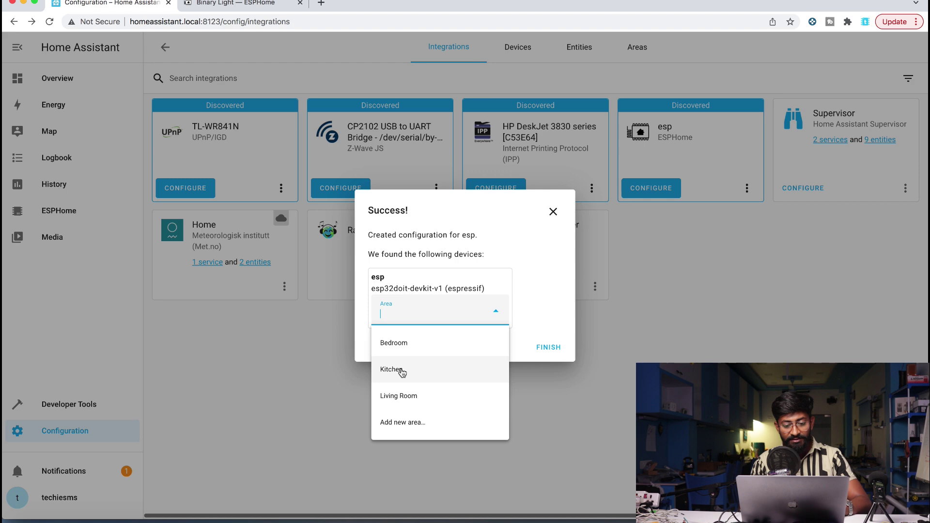
click(410, 424)
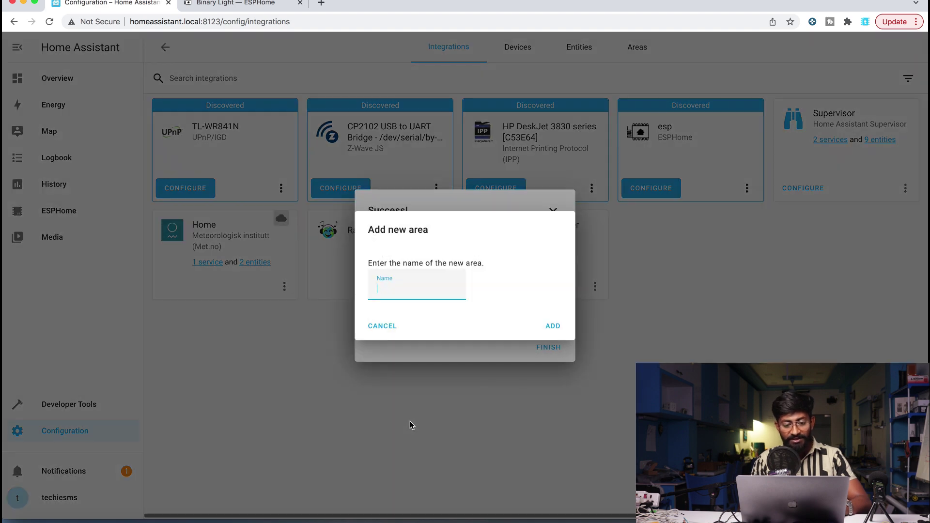
text(studio)
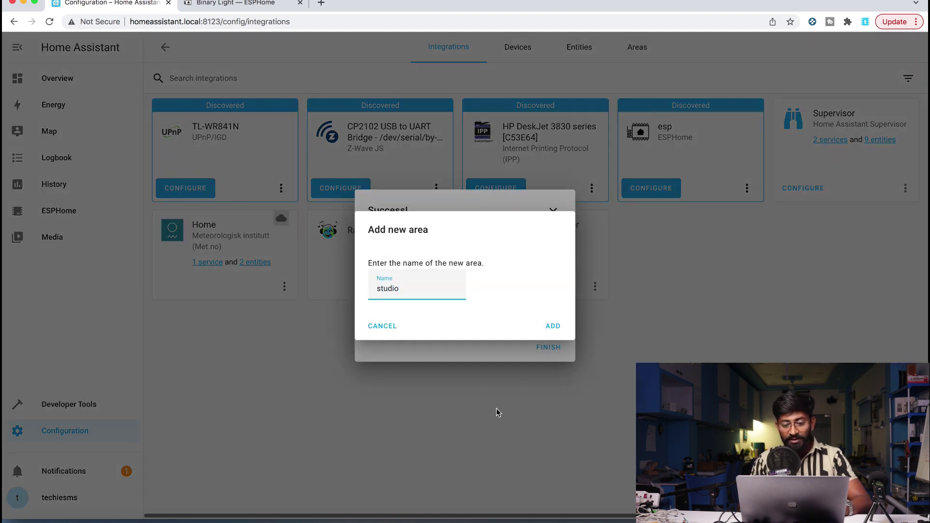
click(558, 326)
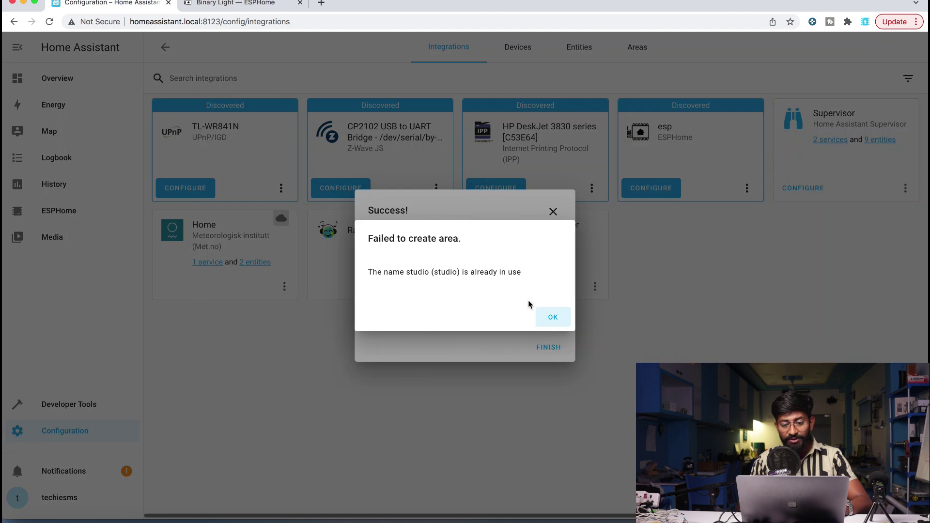
click(545, 316)
- Assign the esp device to Living Room and finish setup
click(474, 312)
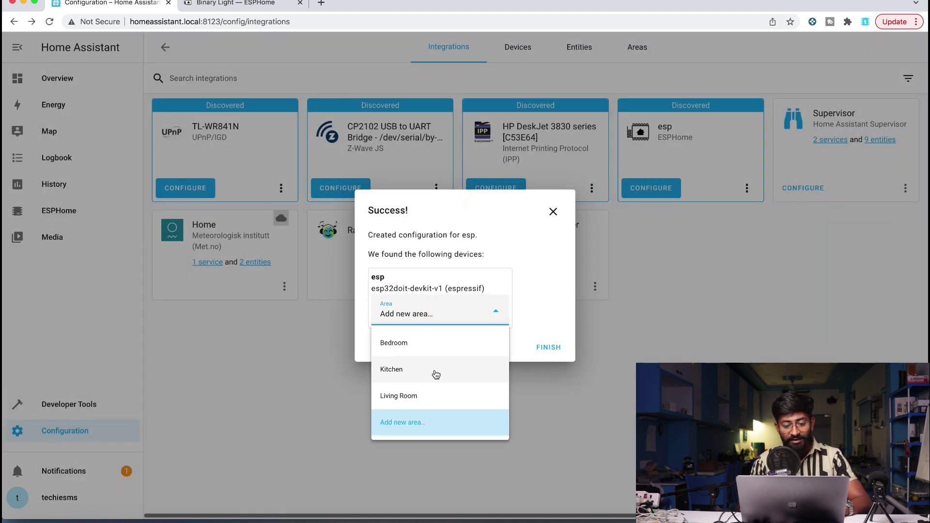
click(411, 395)
click(550, 348)
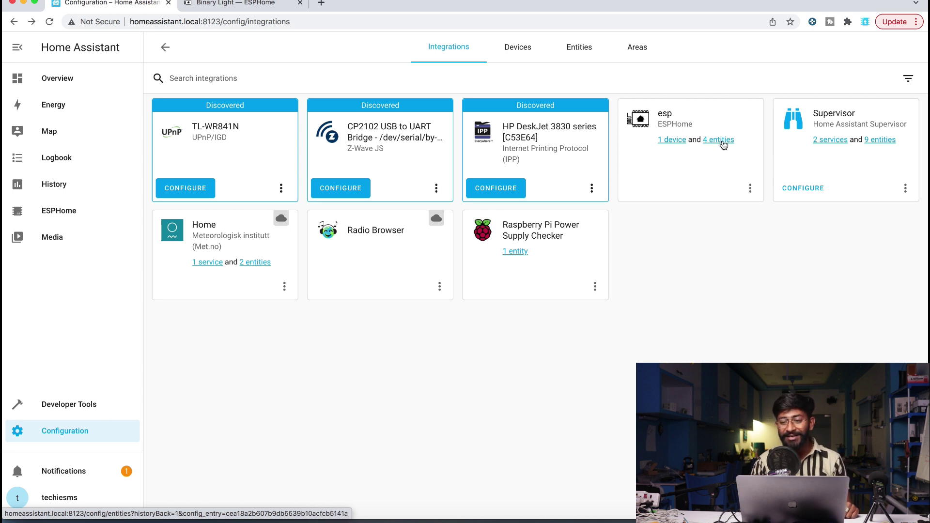
- Show the esp integration's 4 entities, Light1 through Light4
click(721, 140)
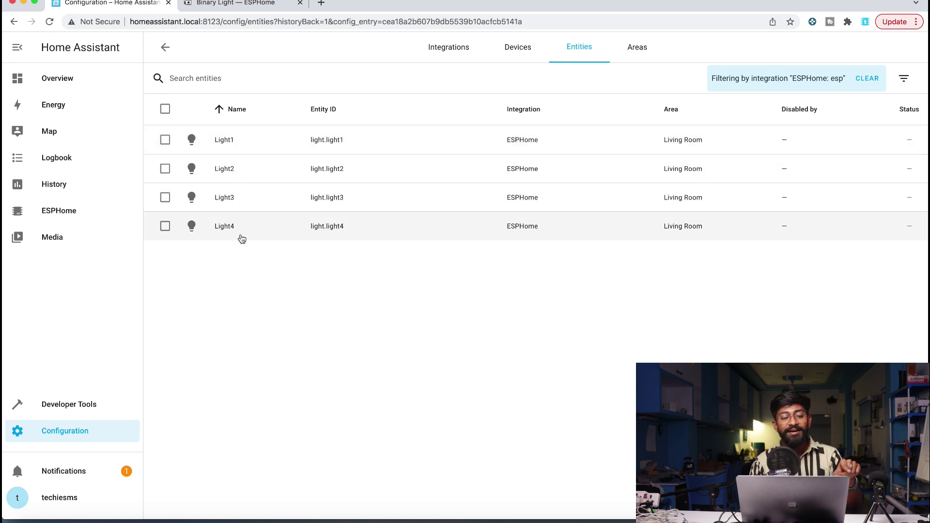
- Put the Overview dashboard into Edit Dashboard mode and start adding a card to Home
click(66, 82)
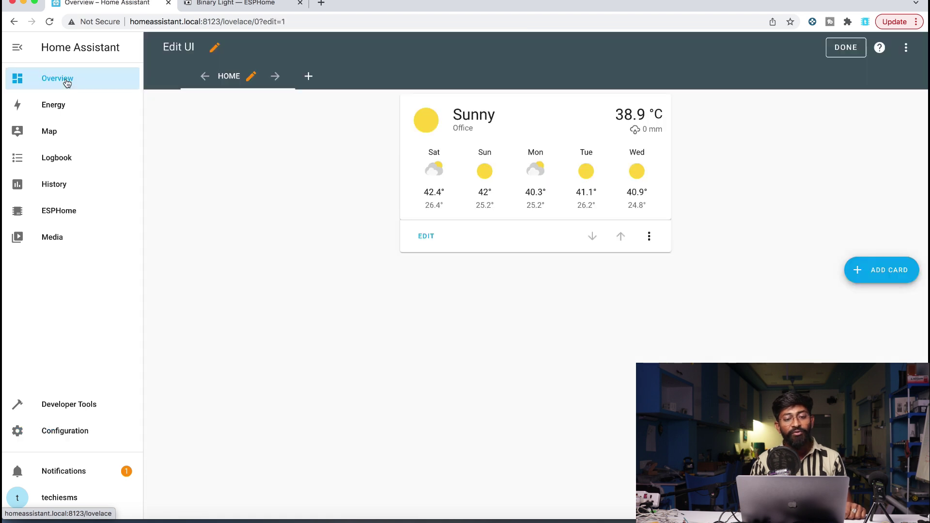
click(906, 48)
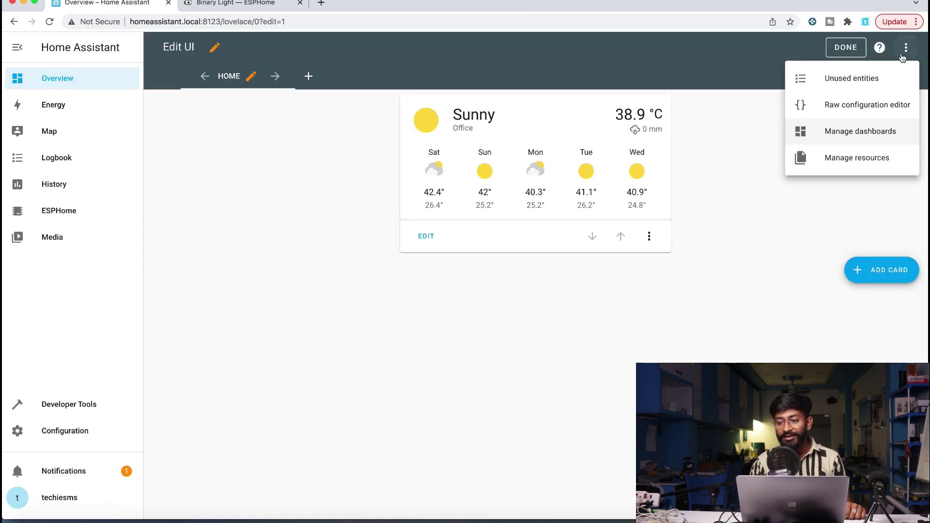
click(688, 125)
click(834, 53)
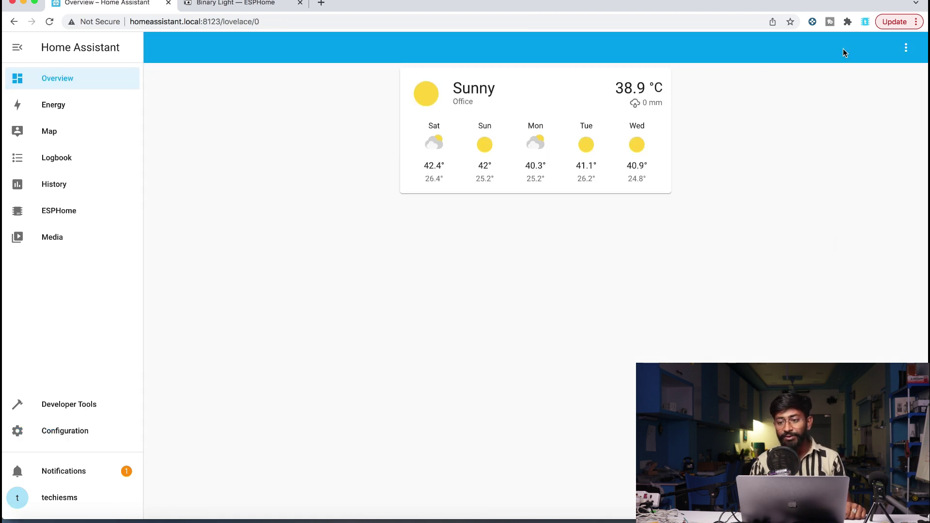
click(912, 49)
click(865, 79)
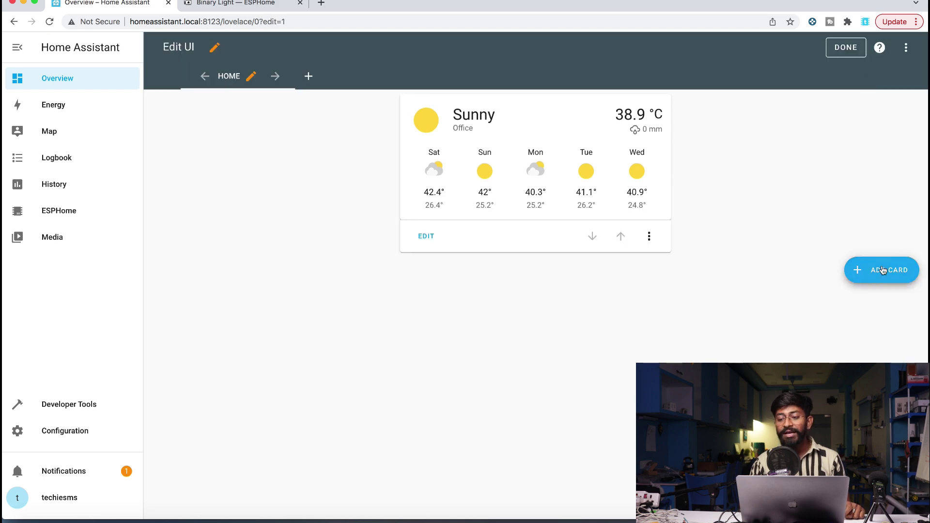
click(882, 270)
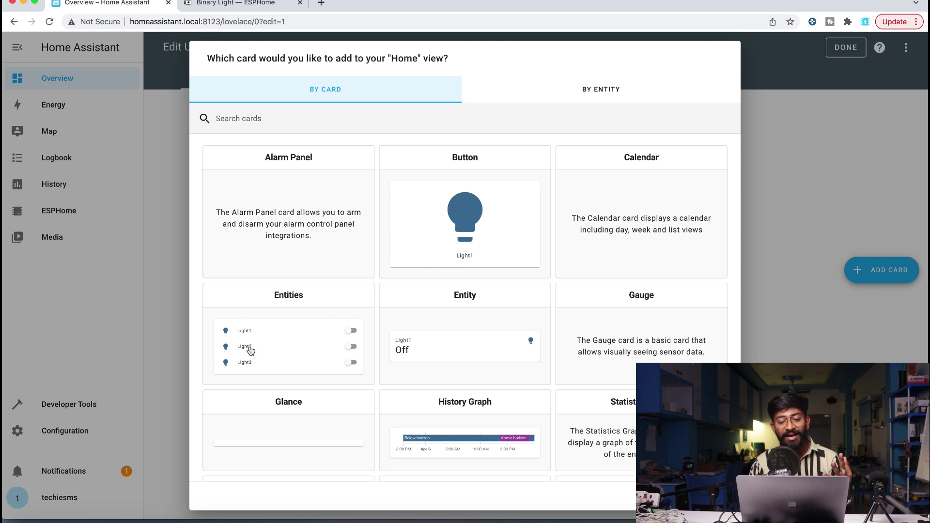
- Add Button cards for Light1 and Light2 to the Home view
click(480, 229)
click(281, 125)
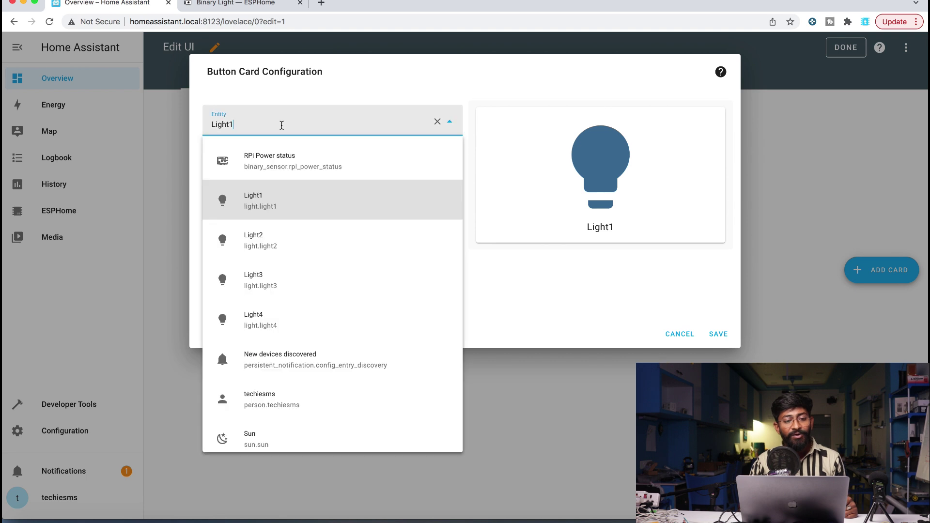
click(338, 88)
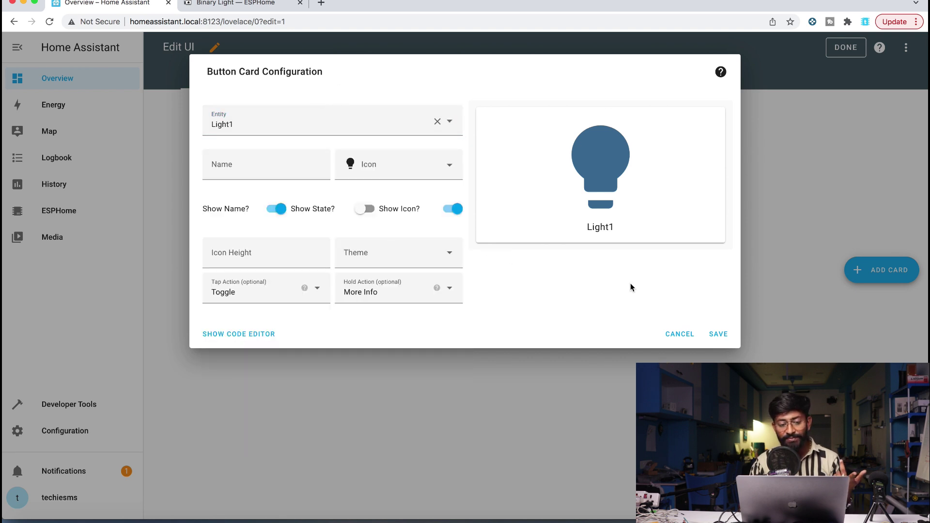
click(718, 333)
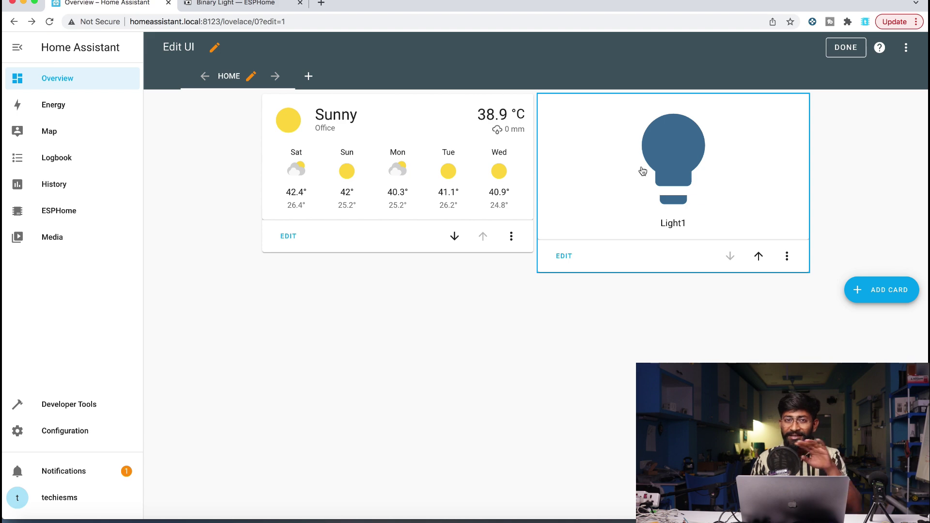
click(877, 289)
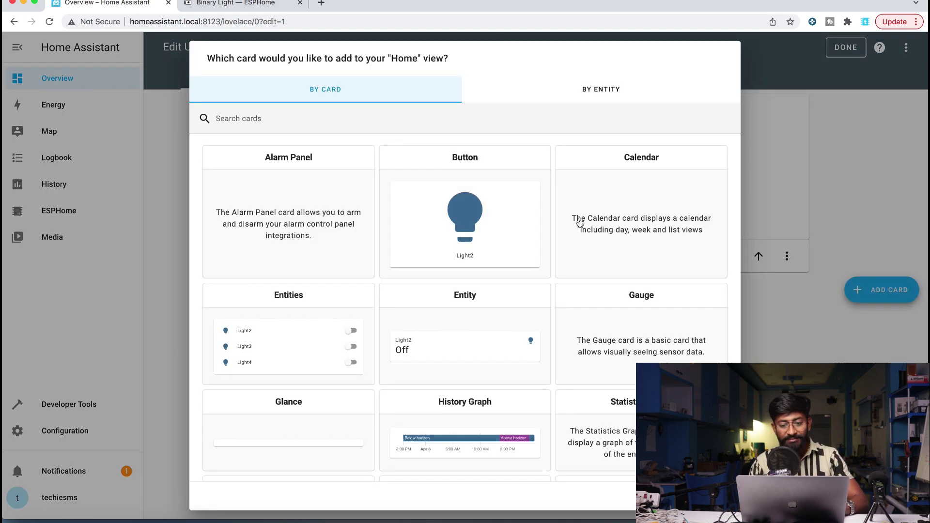
click(436, 257)
click(715, 333)
- Add Button cards for Light3 and Light4 to the Home view
click(868, 287)
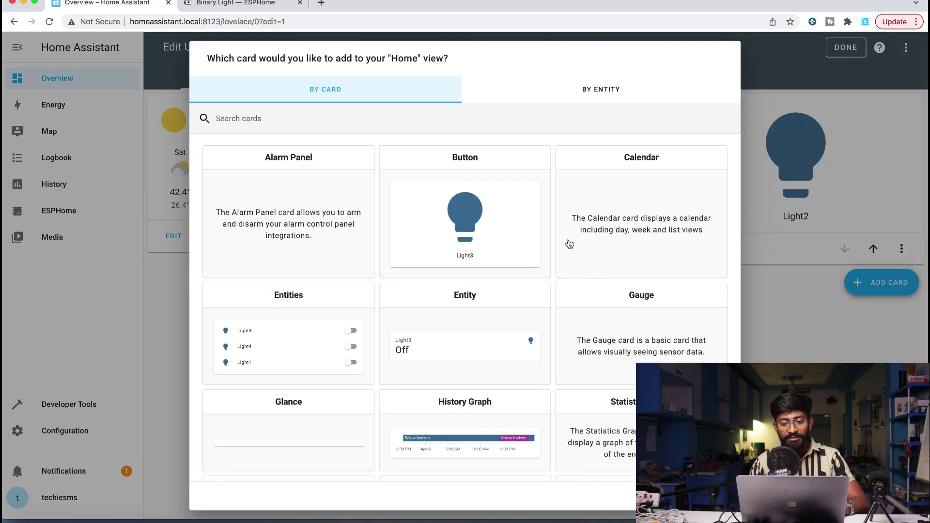
click(465, 223)
click(717, 331)
click(876, 286)
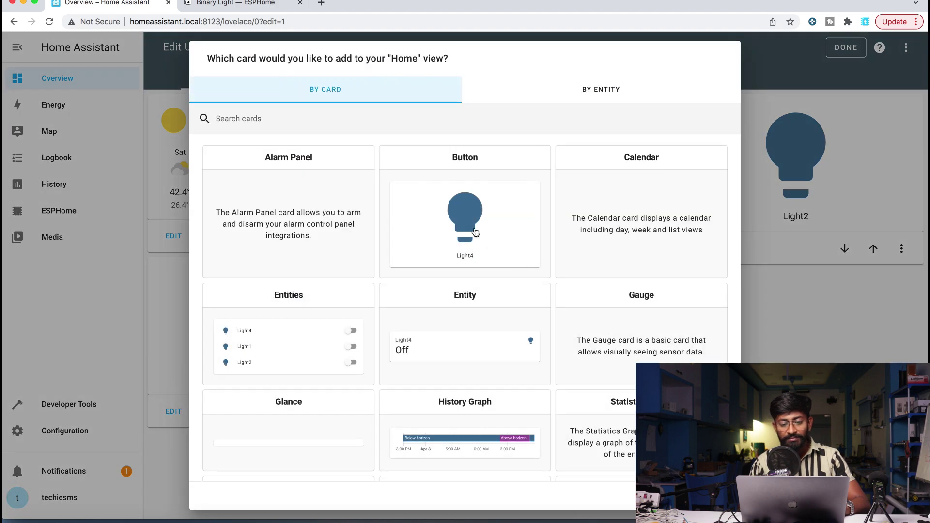
click(475, 233)
click(721, 334)
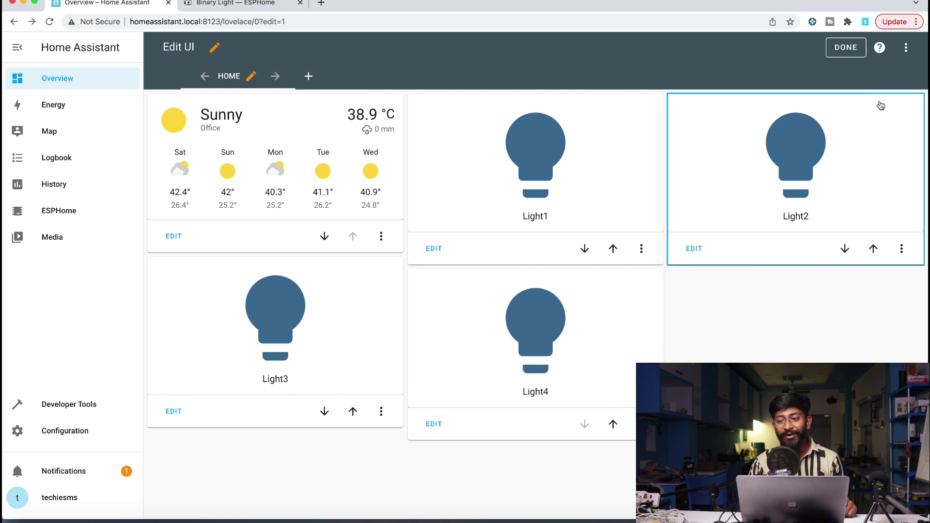
- Exit dashboard editing and select the esp.yaml output: block, lines 49–68
click(840, 49)
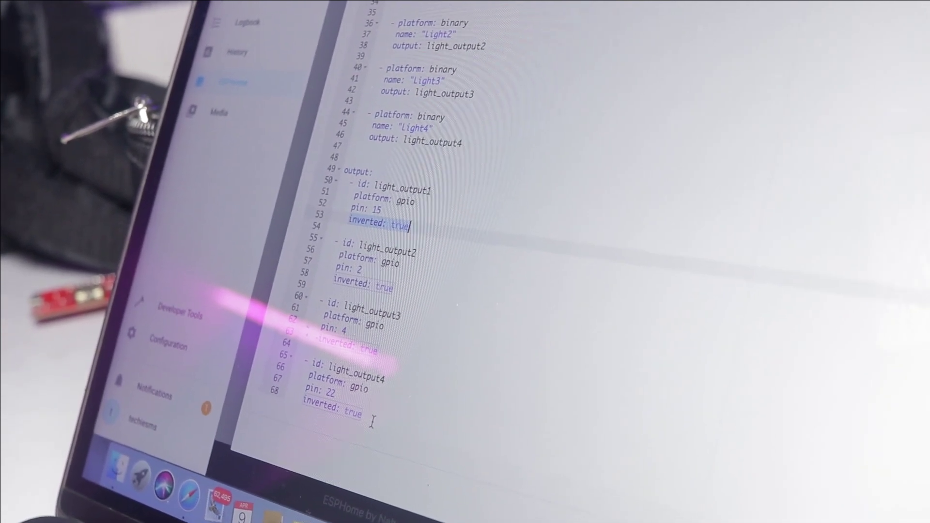
drag(372, 422, 350, 170)
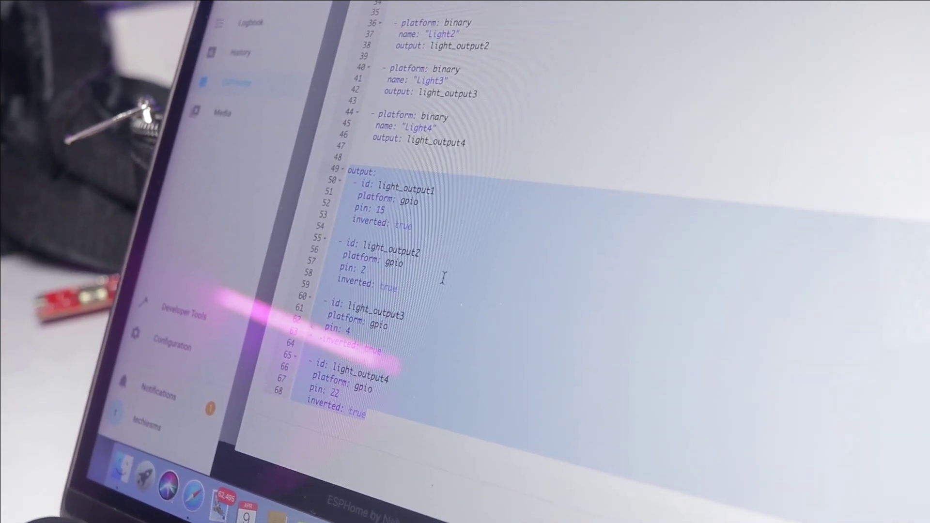